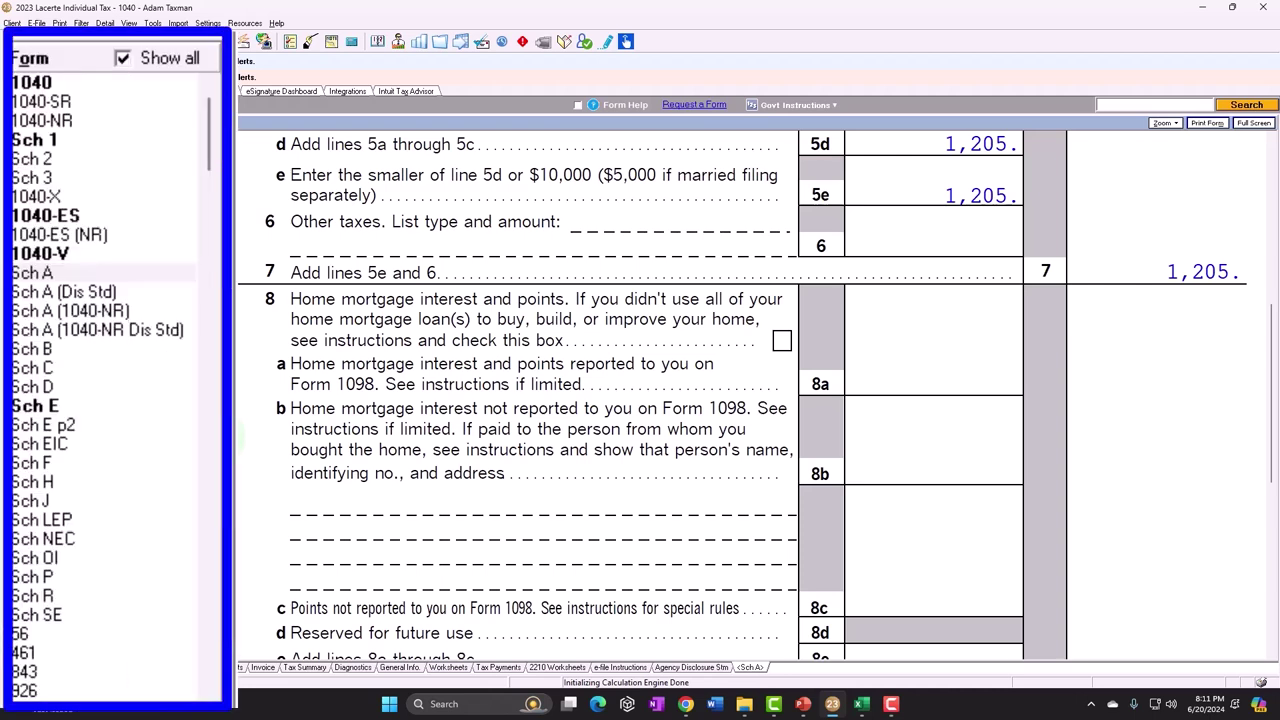
- Display Schedule E and examine its income and expense lines for the residential rental
{"action": "left_click", "coordinate": [16, 337]}
{"action": "scroll", "coordinate": [497, 468], "scroll_direction": "down", "scroll_amount": 10}
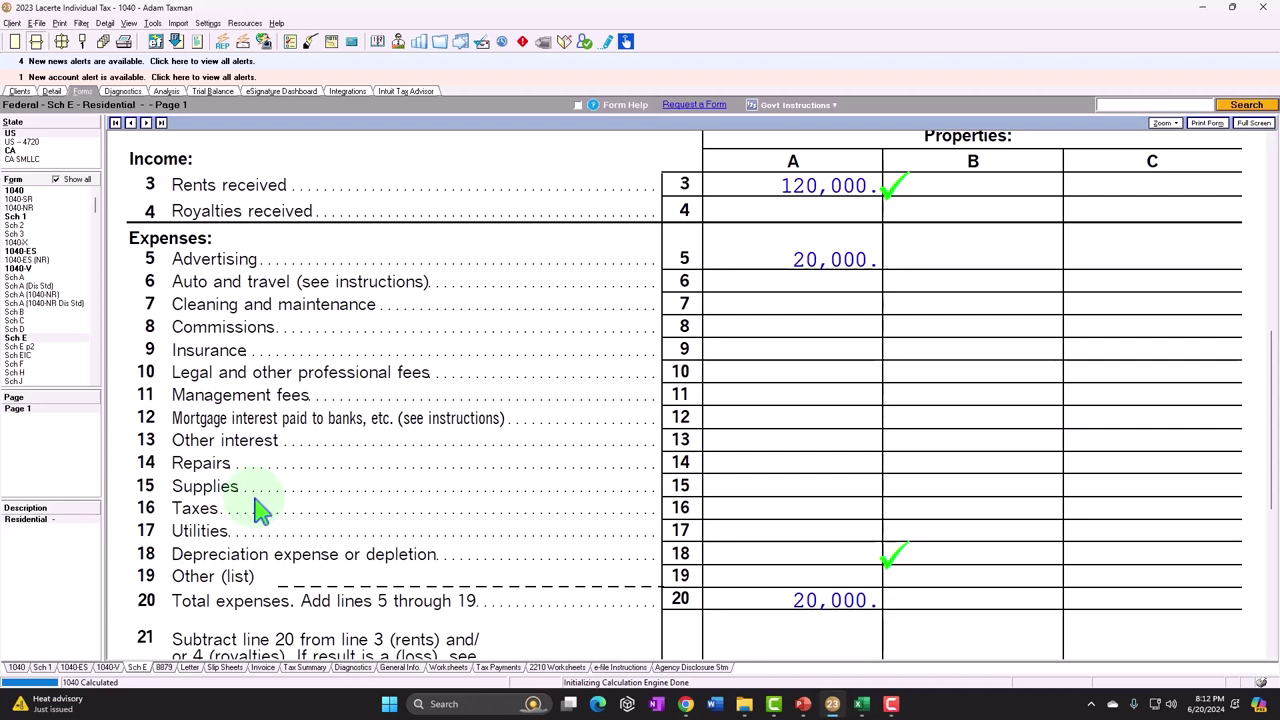
- Switch to Excel and enter the label Cost in A1 with the value 150,000 in B1
{"action": "left_click", "coordinate": [861, 704]}
{"action": "left_click", "coordinate": [172, 260]}
{"action": "type", "text": "Cost"}
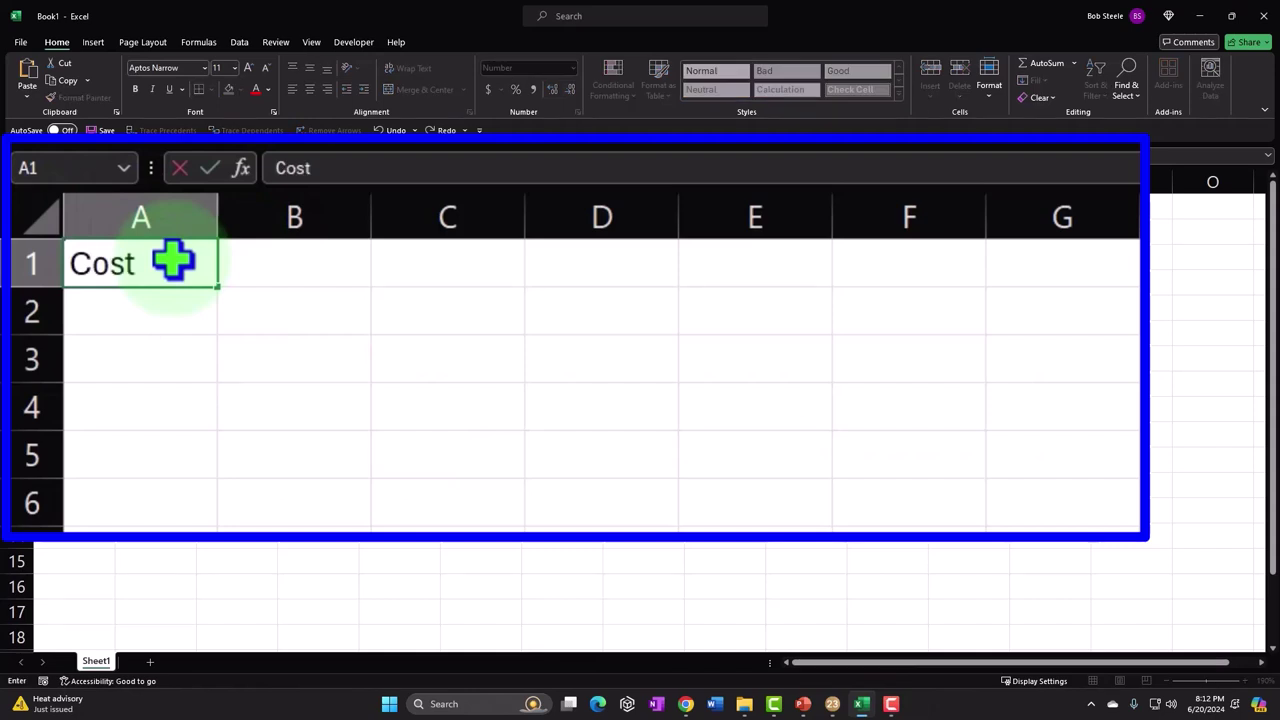
{"action": "key", "text": "Tab"}
{"action": "type", "text": "150"}
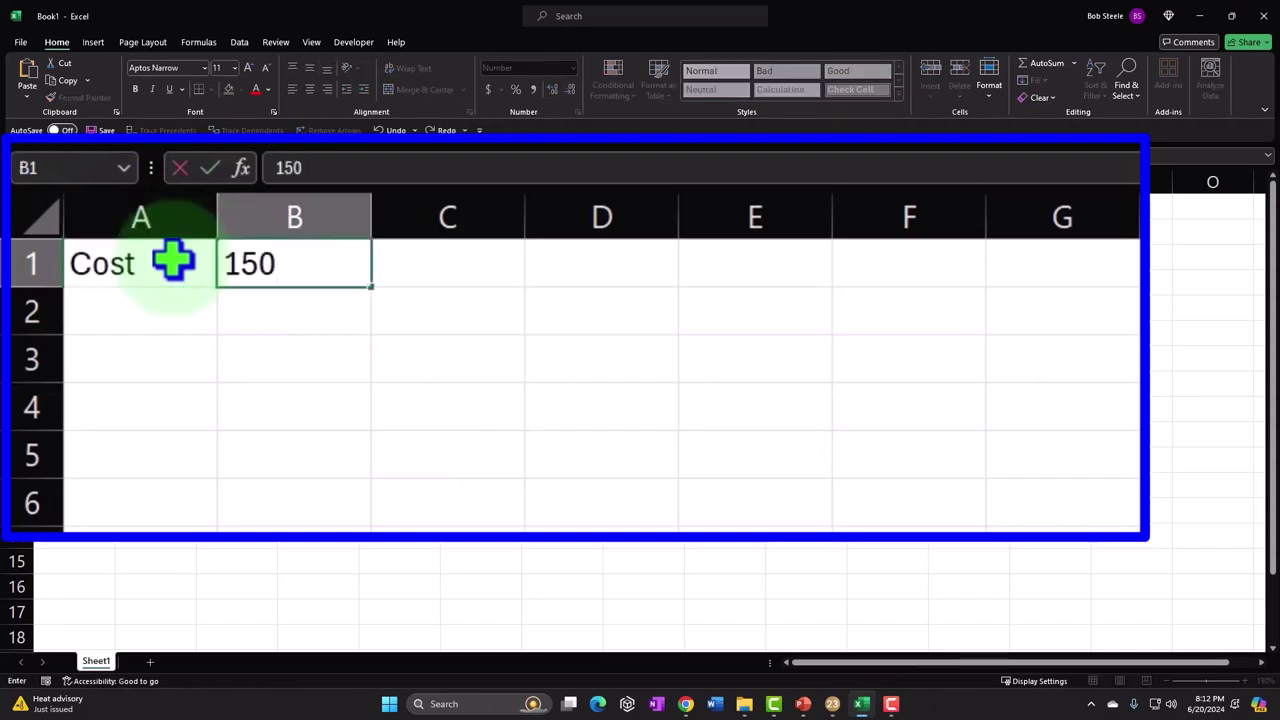
{"action": "type", "text": ",0000"}
{"action": "key", "text": "Return"}
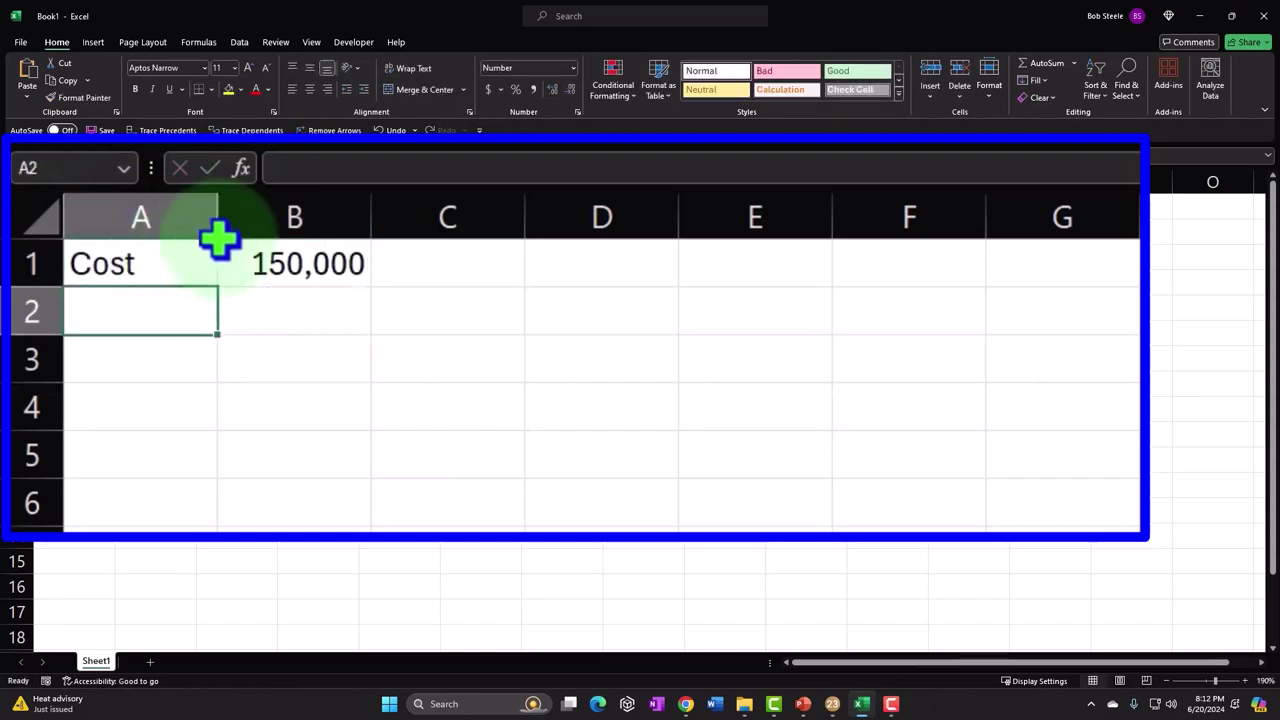
- Enter the label Last in D1 with the value 40,000 in E1
{"action": "left_click", "coordinate": [613, 274]}
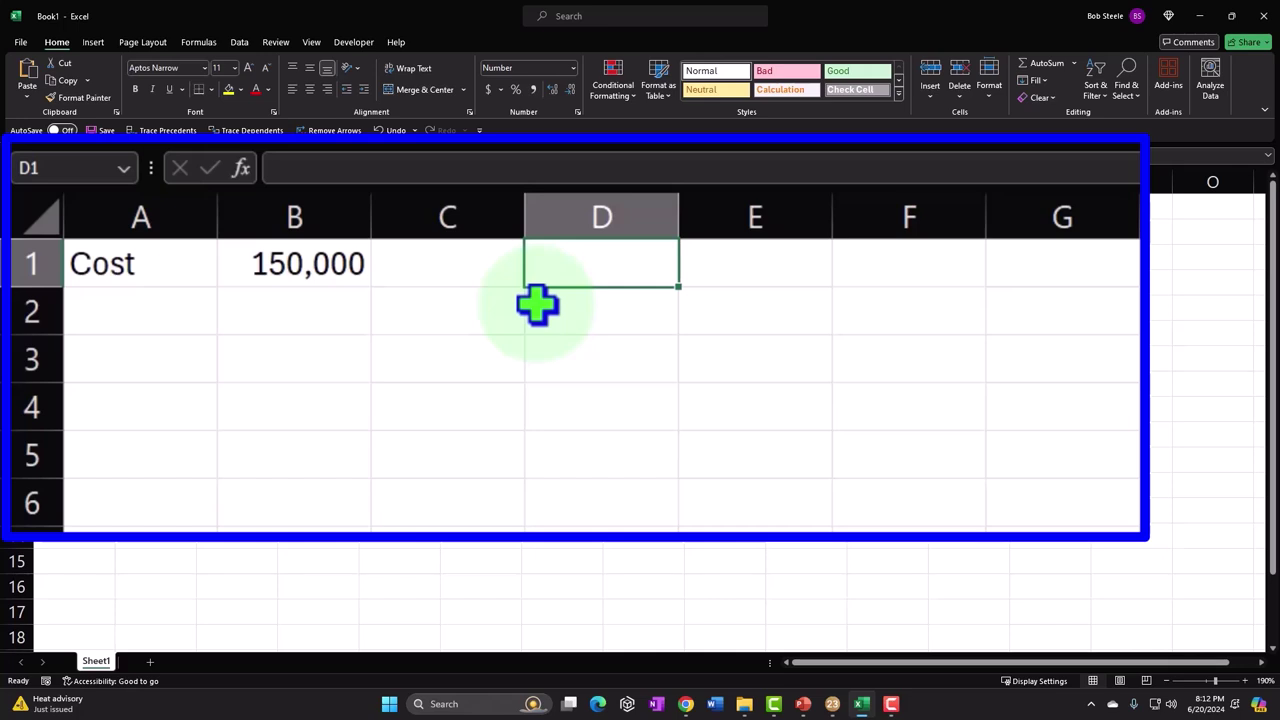
{"action": "key", "text": "Left"}
{"action": "key", "text": "Left"}
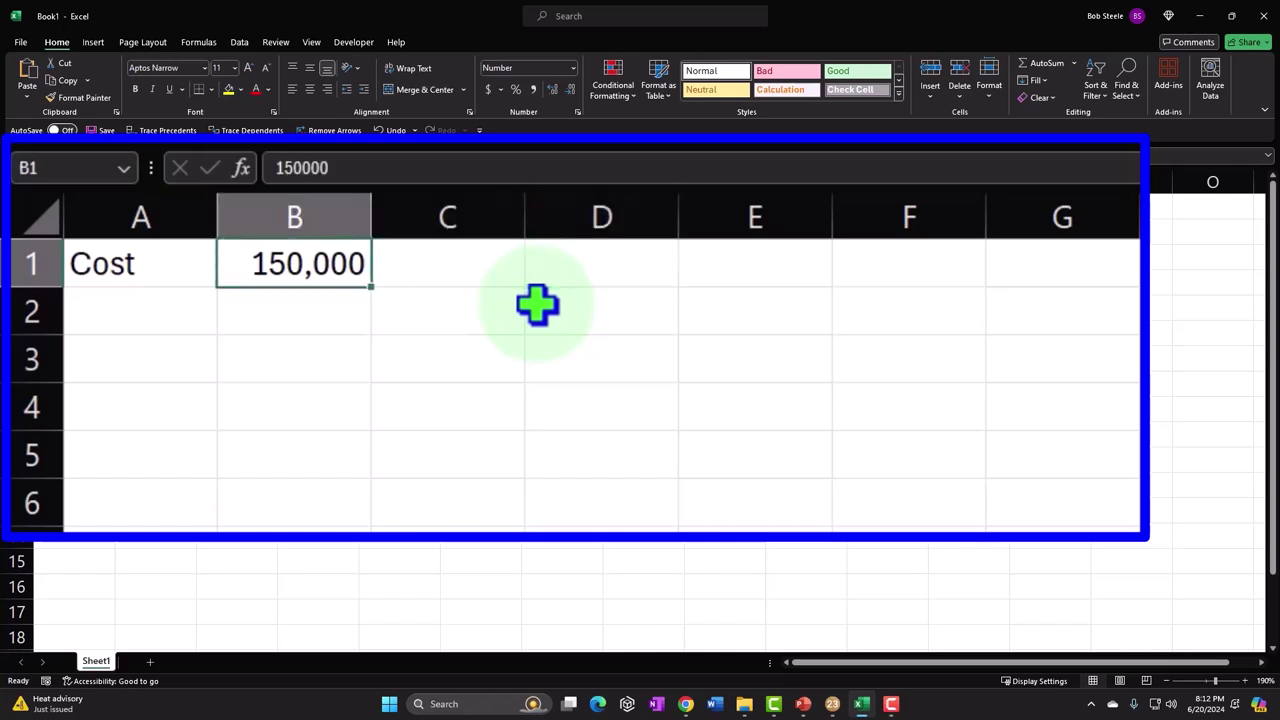
{"action": "key", "text": "Right"}
{"action": "key", "text": "Right"}
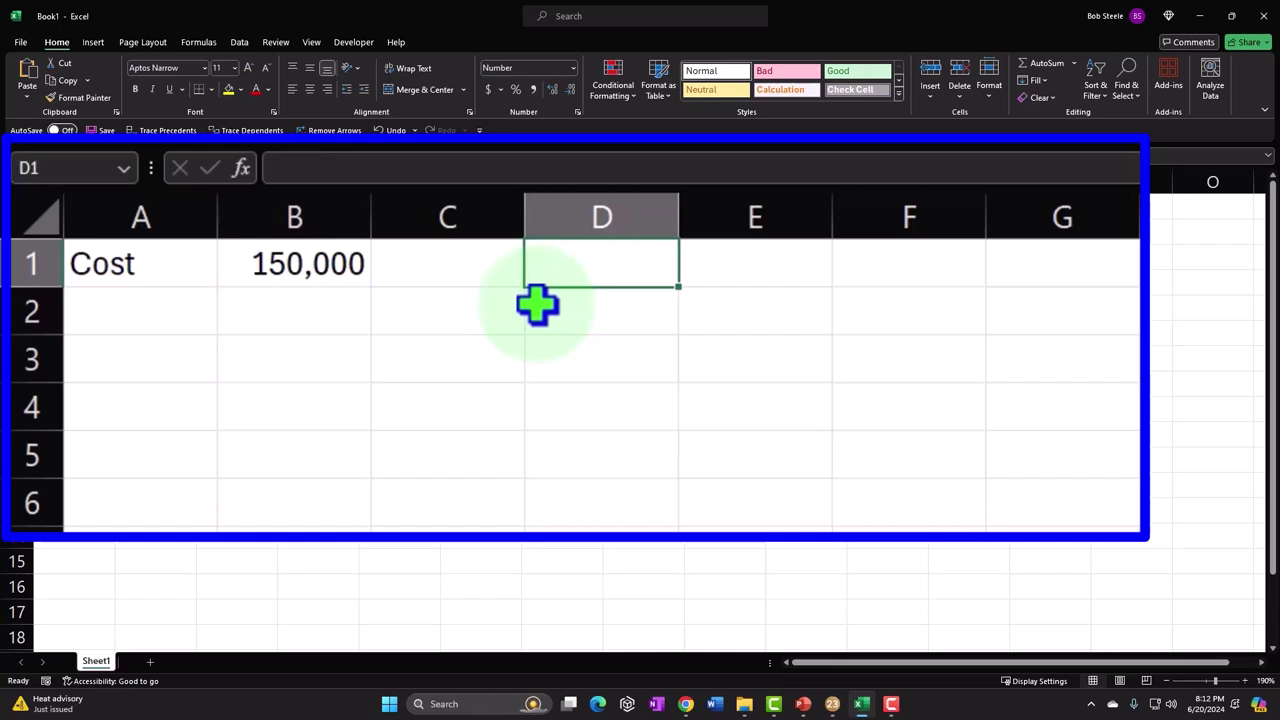
{"action": "type", "text": "Last"}
{"action": "key", "text": "Tab"}
{"action": "type", "text": "6"}
{"action": "key", "text": "BackSpace"}
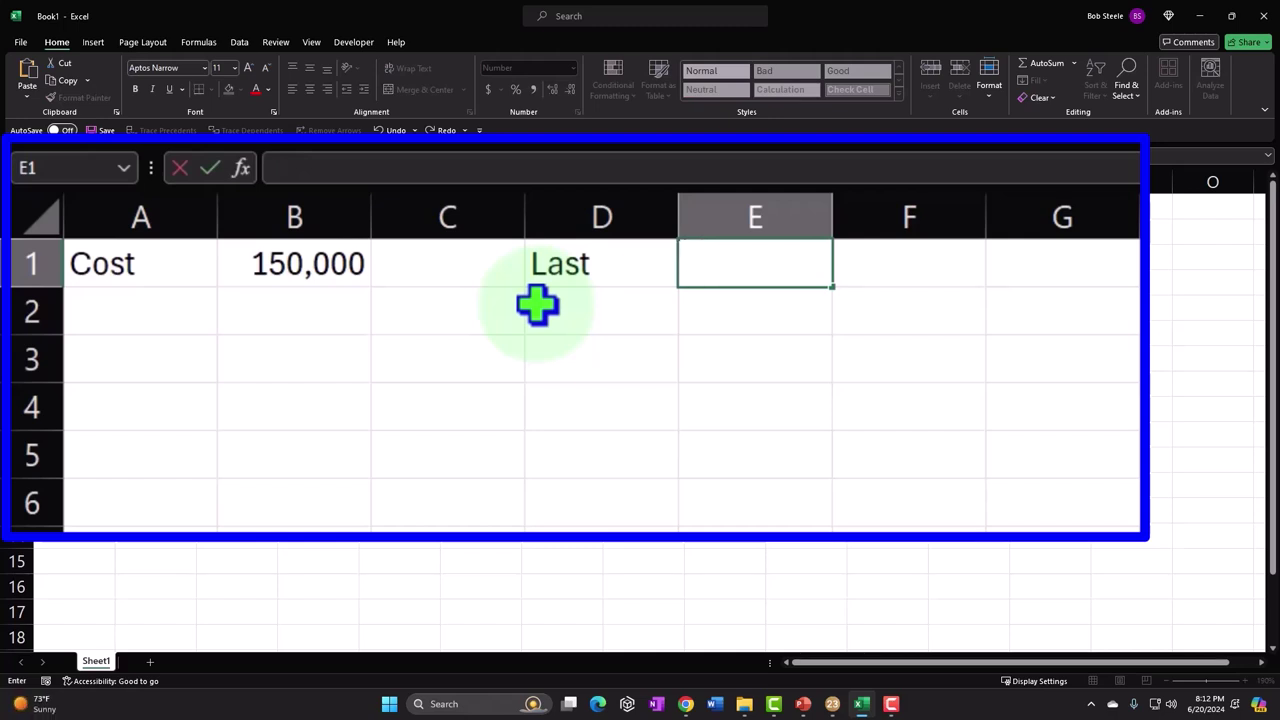
{"action": "type", "text": "40000"}
{"action": "key", "text": "Return"}
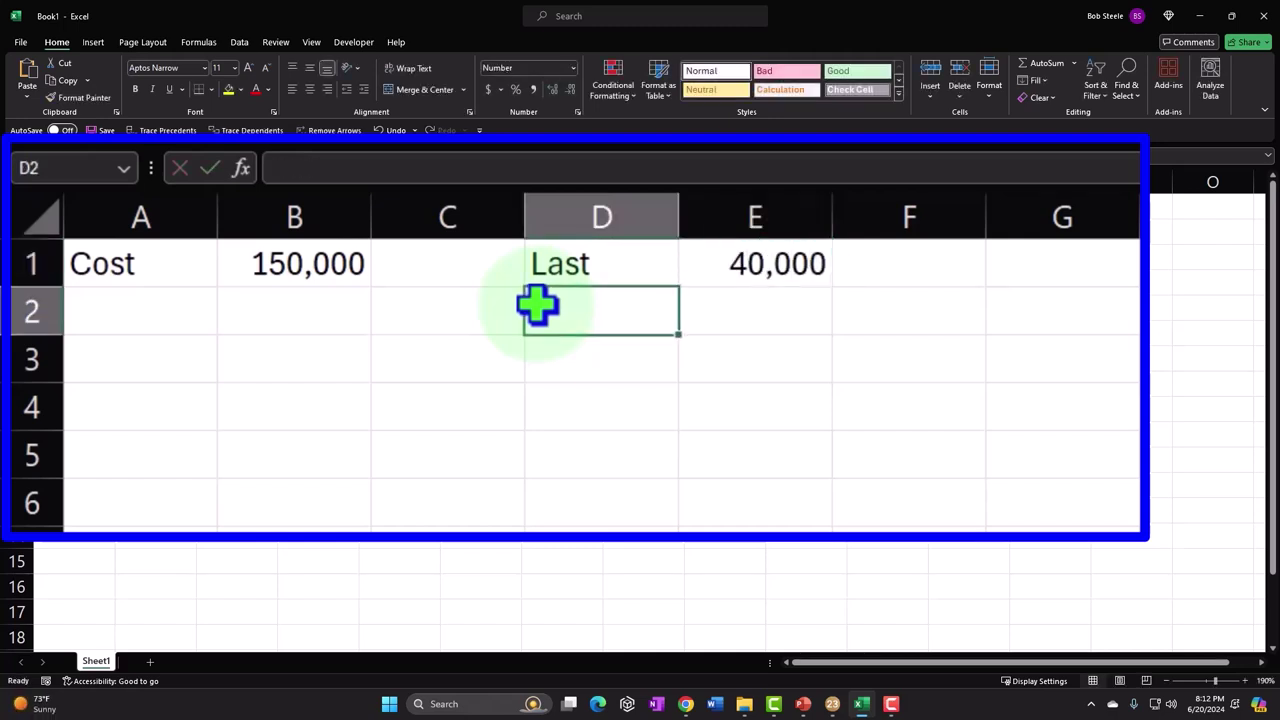
- Enter the label Builting in D2 with the value 60,000 in E2
{"action": "type", "text": "Buil"}
{"action": "key", "text": "BackSpace"}
{"action": "key", "text": "BackSpace"}
{"action": "type", "text": "ilting"}
{"action": "key", "text": "Tab"}
{"action": "type", "text": "60000"}
{"action": "key", "text": "Return"}
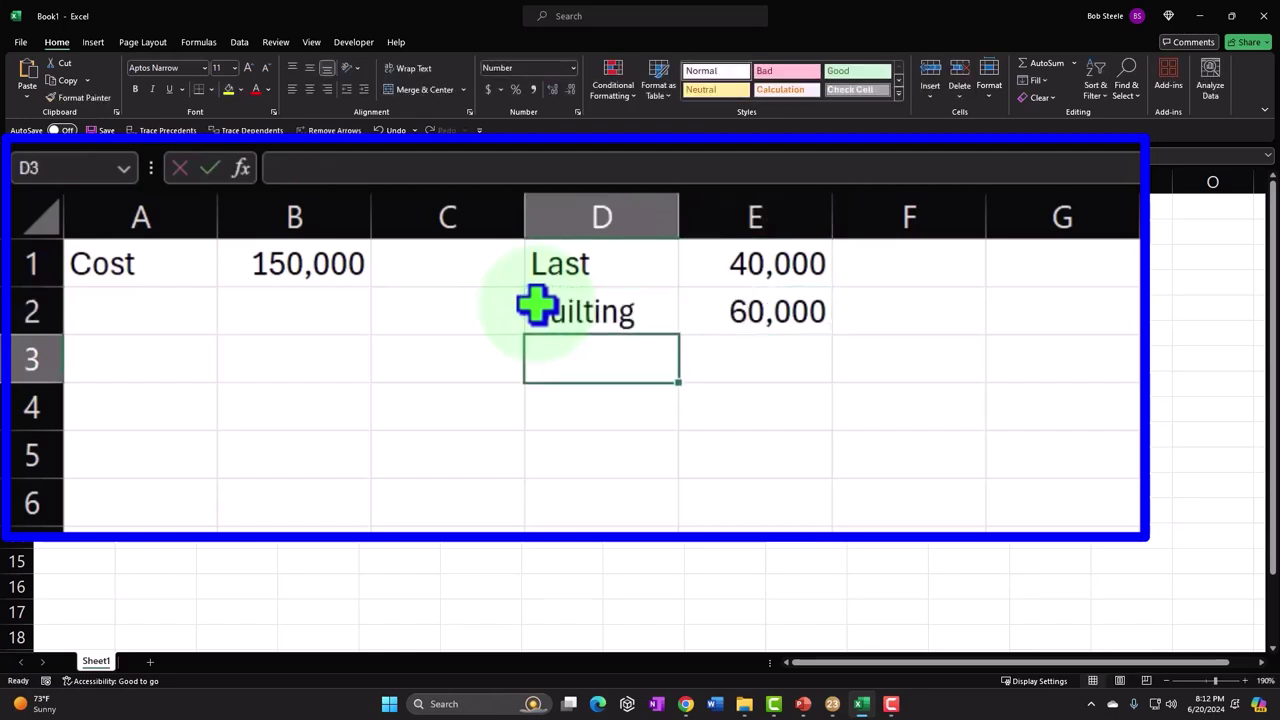
{"action": "key", "text": "Return"}
{"action": "type", "text": "=sum("}
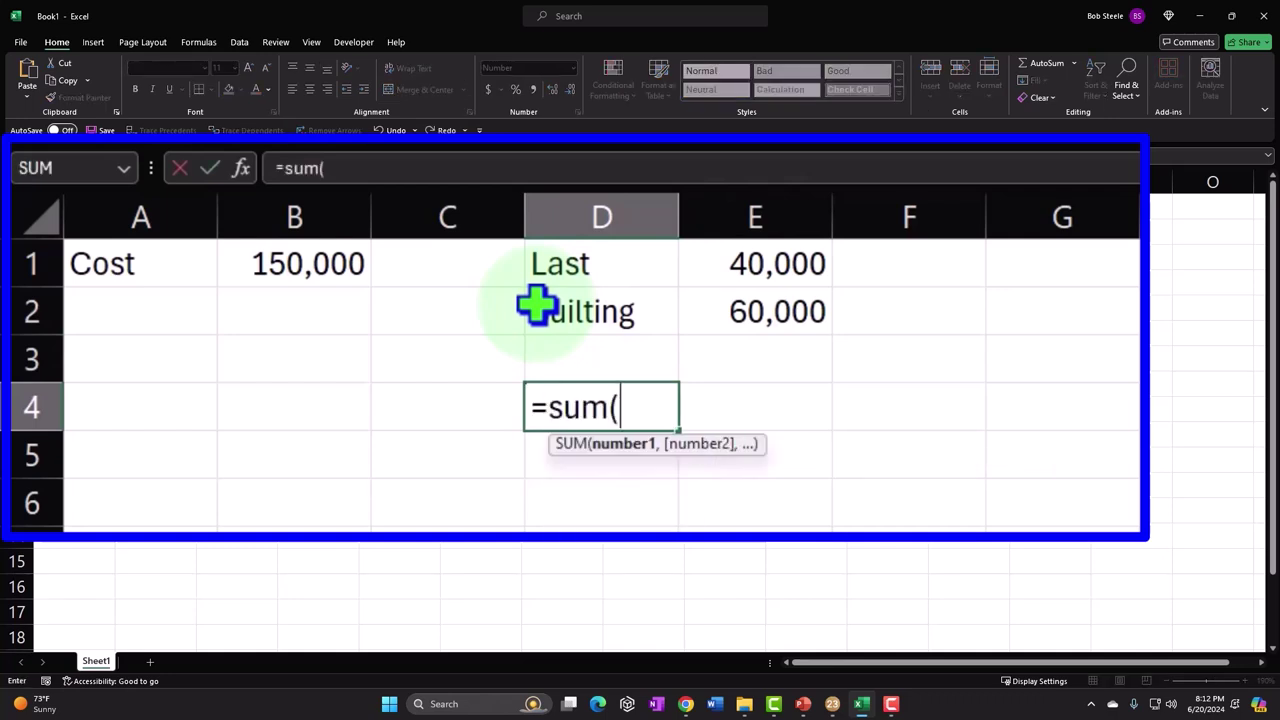
{"action": "key", "text": "BackSpace"}
{"action": "key", "text": "BackSpace"}
{"action": "key", "text": "BackSpace"}
{"action": "key", "text": "BackSpace"}
{"action": "key", "text": "BackSpace"}
{"action": "key", "text": "Up"}
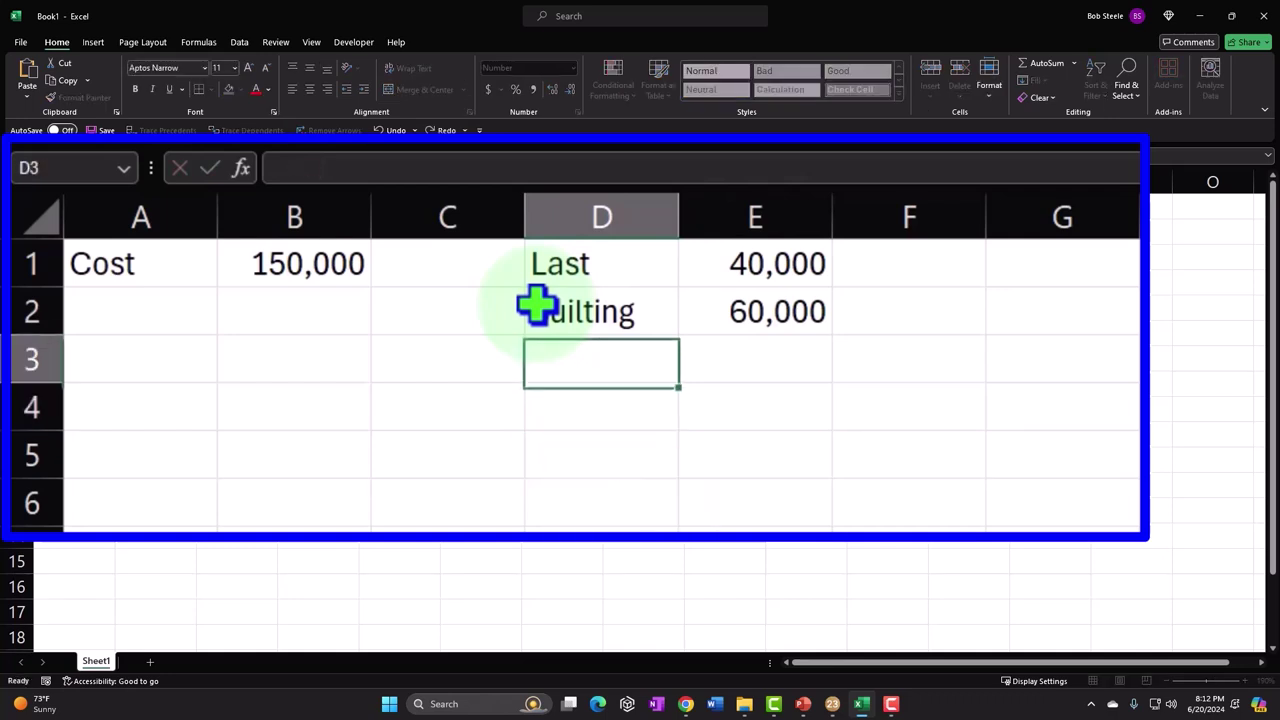
- Total the two values in E3 with a SUM of E1:E2
{"action": "key", "text": "Right"}
{"action": "type", "text": "=sum("}
{"action": "key", "text": "Up"}
{"action": "key", "text": "shift+Up"}
{"action": "key", "text": "Return"}
{"action": "left_click", "coordinate": [800, 350]}
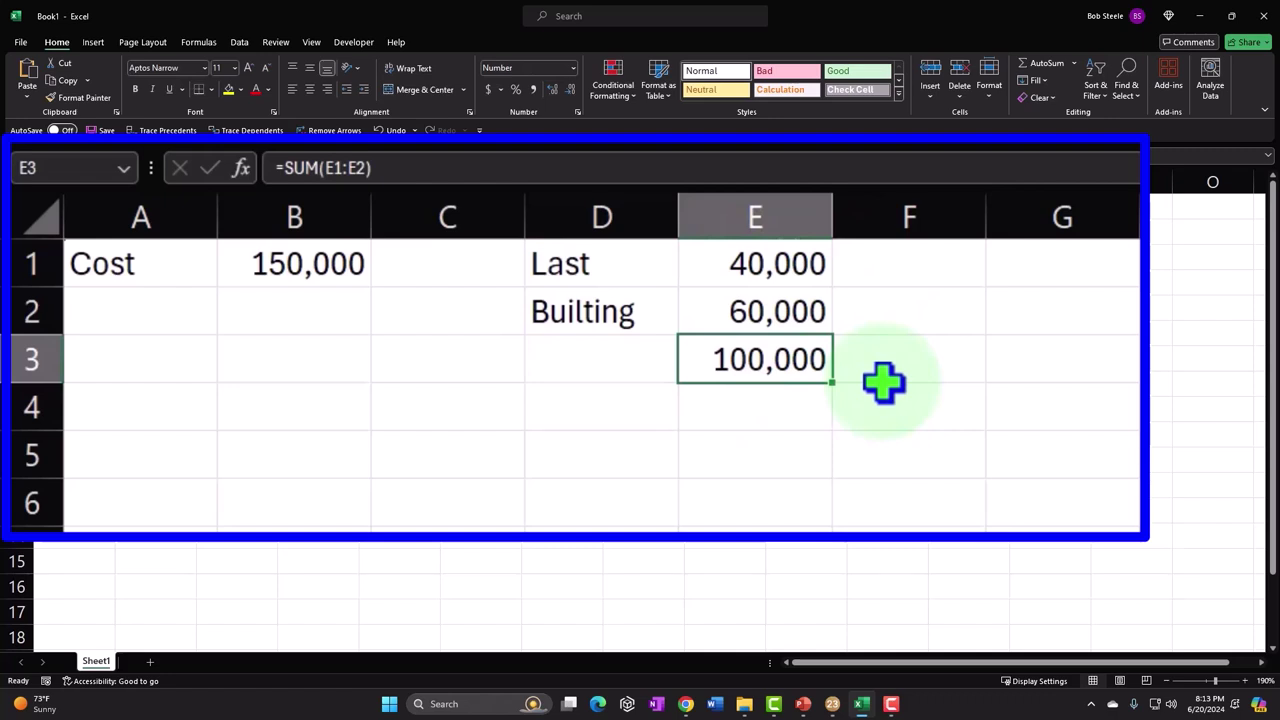
- Correct the label in D1 to Land
{"action": "left_click", "coordinate": [794, 255]}
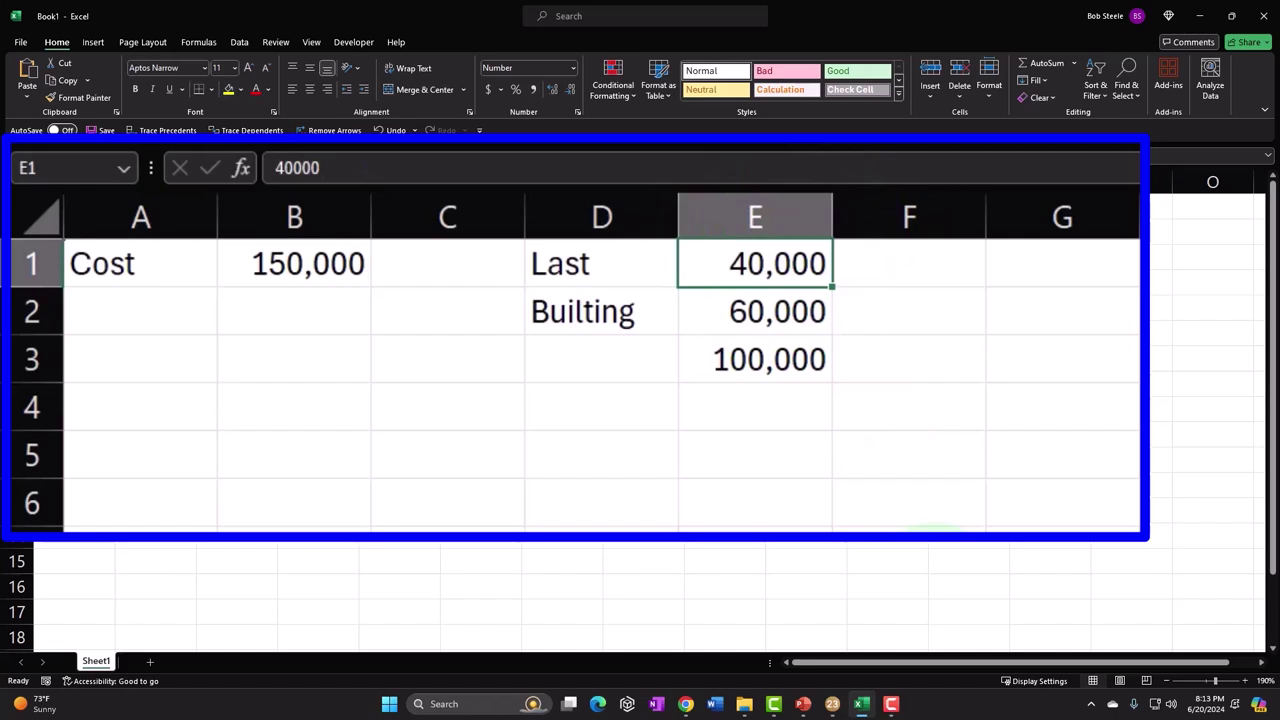
{"action": "left_click", "coordinate": [600, 263]}
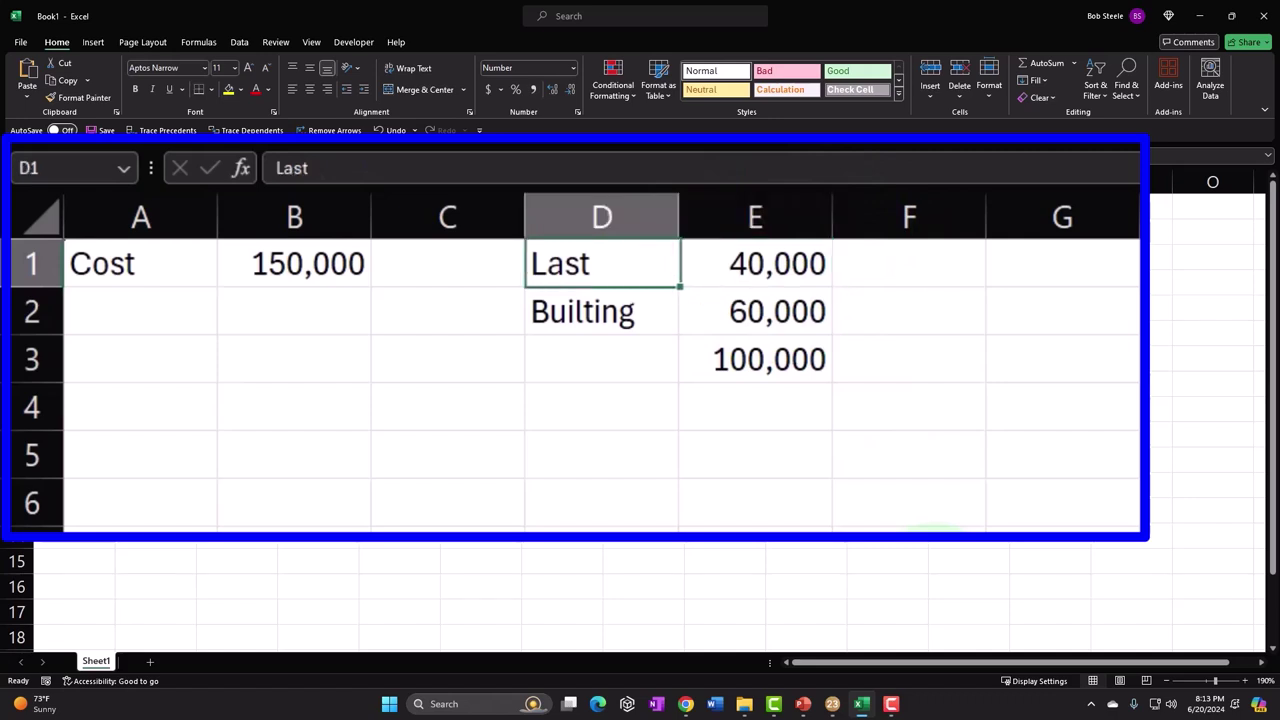
{"action": "double_click", "coordinate": [637, 262]}
{"action": "key", "text": "BackSpace"}
{"action": "key", "text": "BackSpace"}
{"action": "type", "text": "nd"}
{"action": "key", "text": "Return"}
- Calculate the land's share of the total in F1 as E1 divided by E3, formatted as a percentage
{"action": "key", "text": "Right"}
{"action": "key", "text": "Right"}
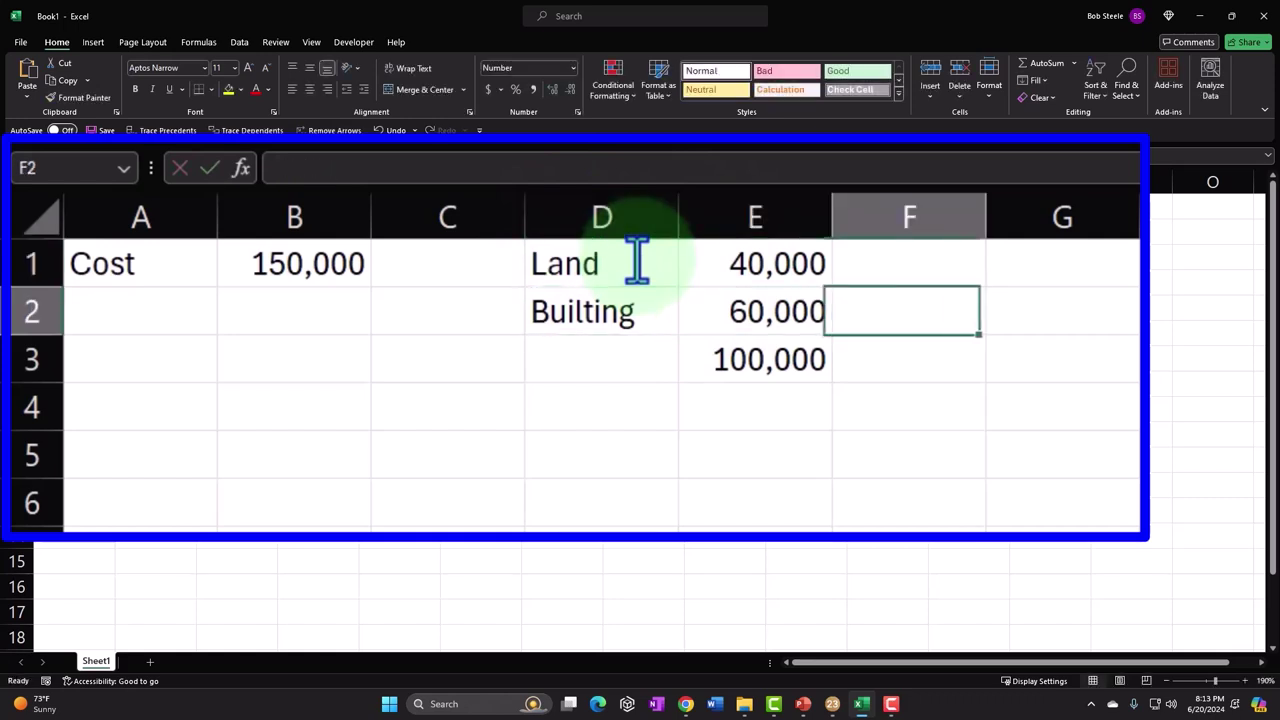
{"action": "key", "text": "Up"}
{"action": "type", "text": "="}
{"action": "key", "text": "Left"}
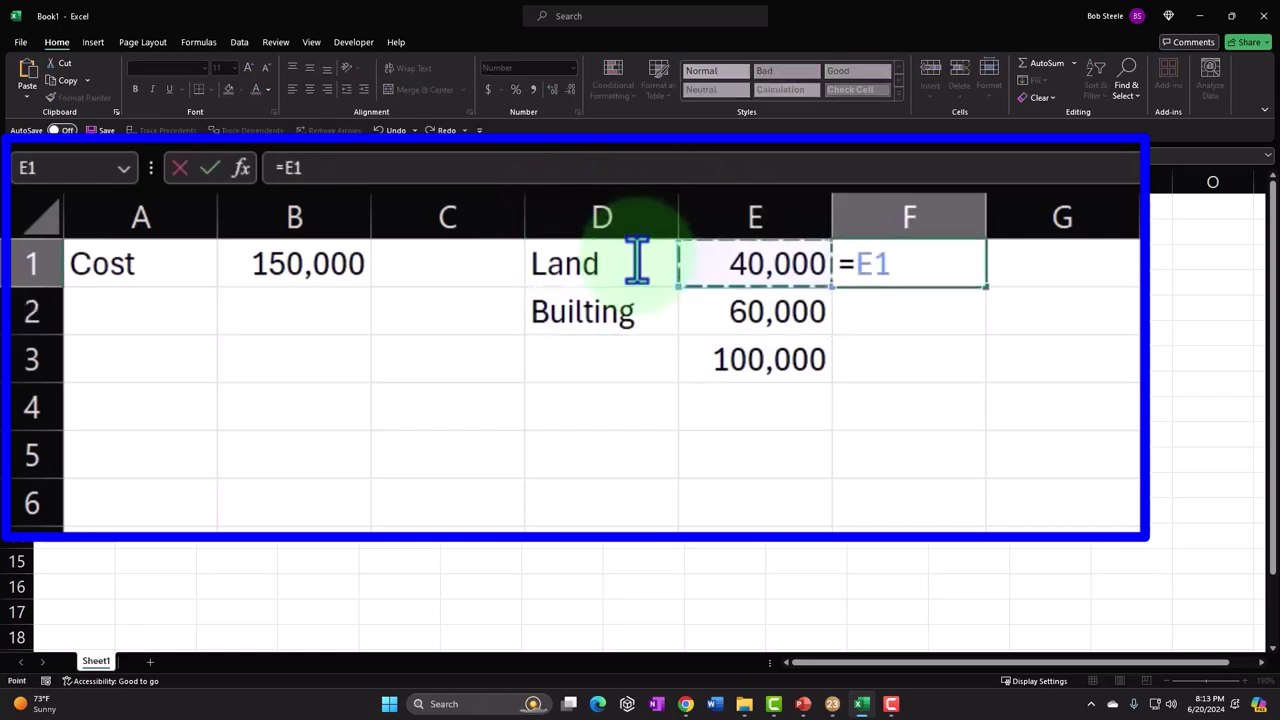
{"action": "type", "text": "/"}
{"action": "key", "text": "Down"}
{"action": "key", "text": "Left"}
{"action": "key", "text": "Down"}
{"action": "key", "text": "Return"}
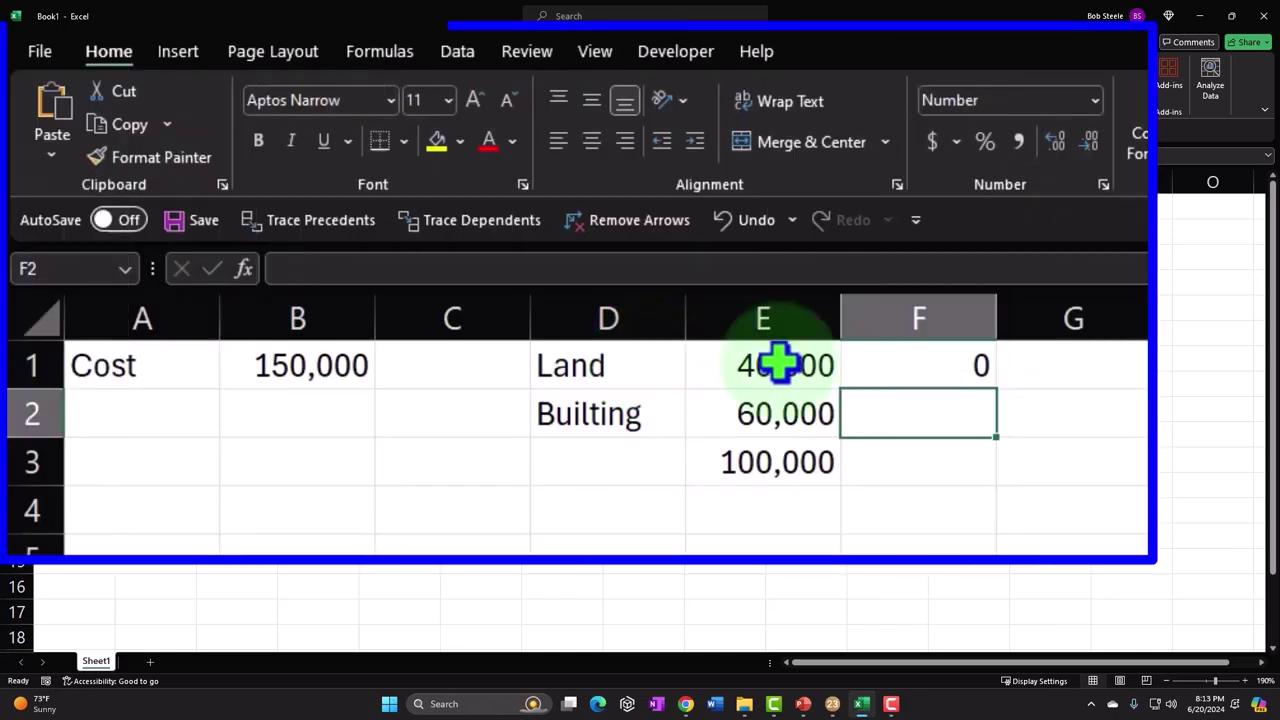
{"action": "left_click", "coordinate": [930, 252]}
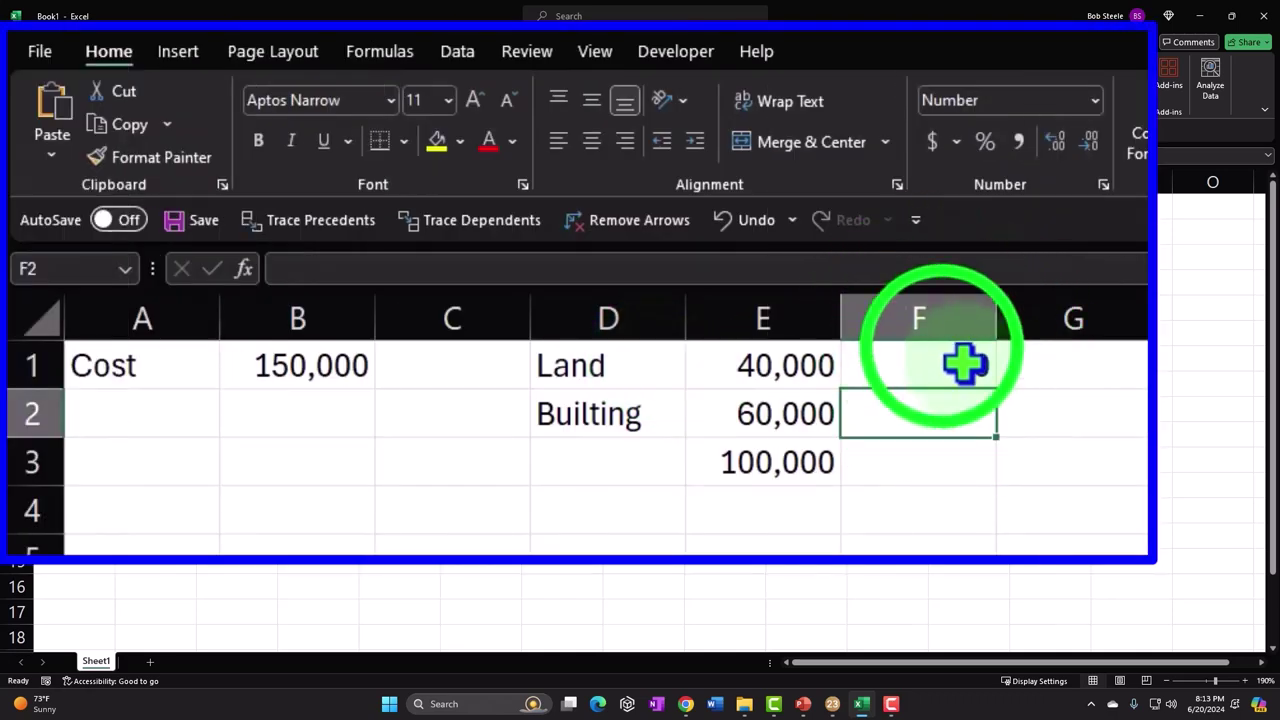
{"action": "left_click", "coordinate": [985, 141]}
{"action": "key", "text": "Down"}
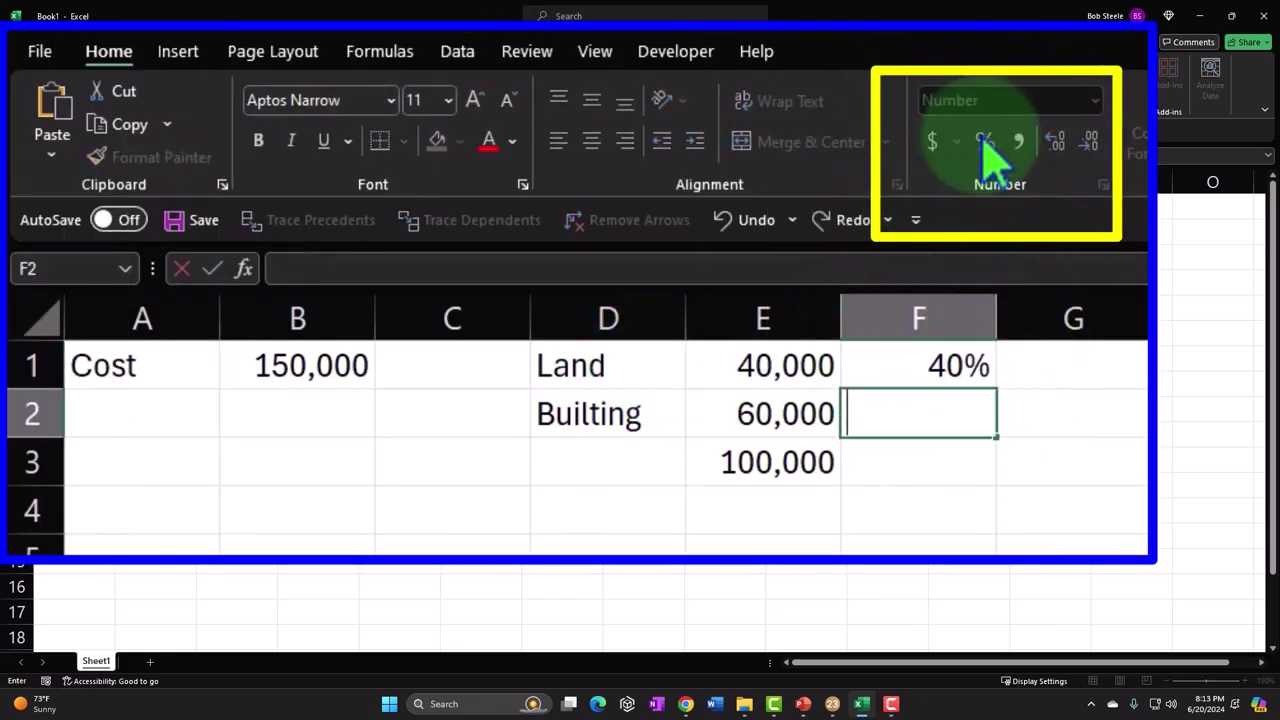
- Calculate the building's share of the total in F2 as E2 divided by E3, formatted as a percentage
{"action": "key", "text": "Left"}
{"action": "key", "text": "Right"}
{"action": "type", "text": "="}
{"action": "key", "text": "Left"}
{"action": "type", "text": "/"}
{"action": "key", "text": "Left"}
{"action": "key", "text": "Down"}
{"action": "key", "text": "ctrl+Return"}
{"action": "left_click", "coordinate": [985, 141]}
{"action": "key", "text": "Down"}
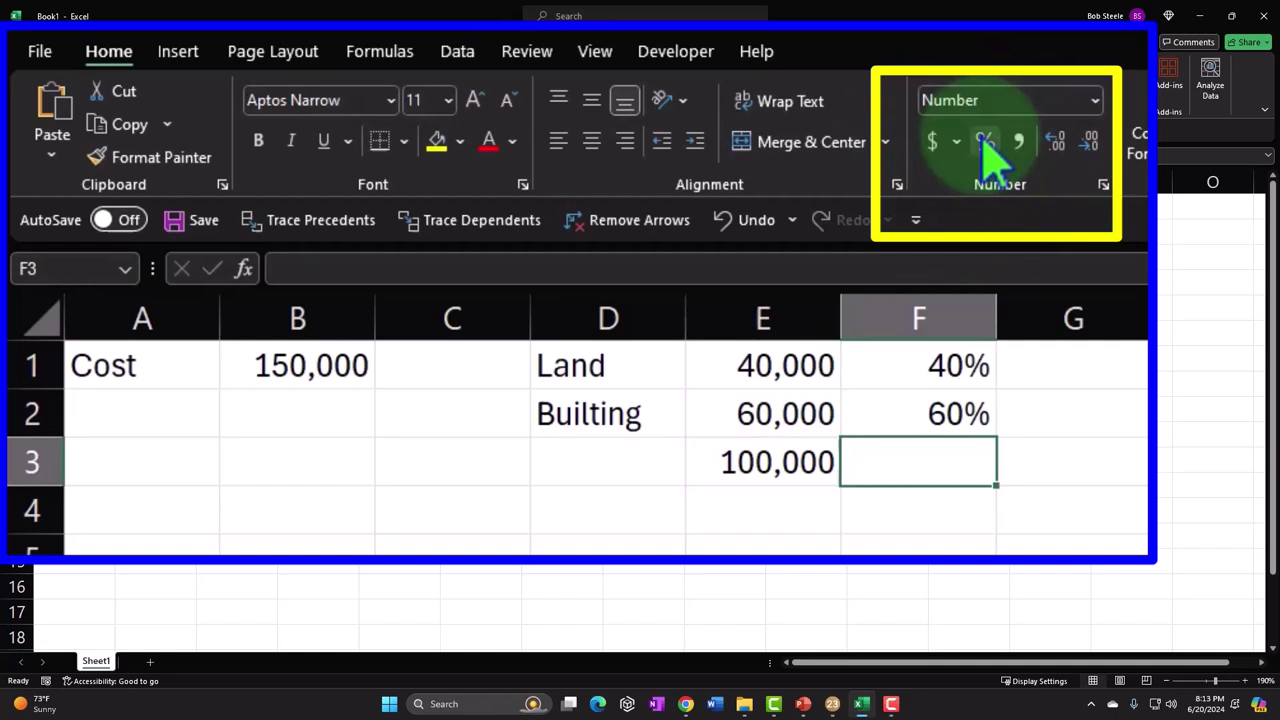
- Sum the two shares F1:F2 in F3 and format the result as a percentage
{"action": "type", "text": "=sum("}
{"action": "key", "text": "Up"}
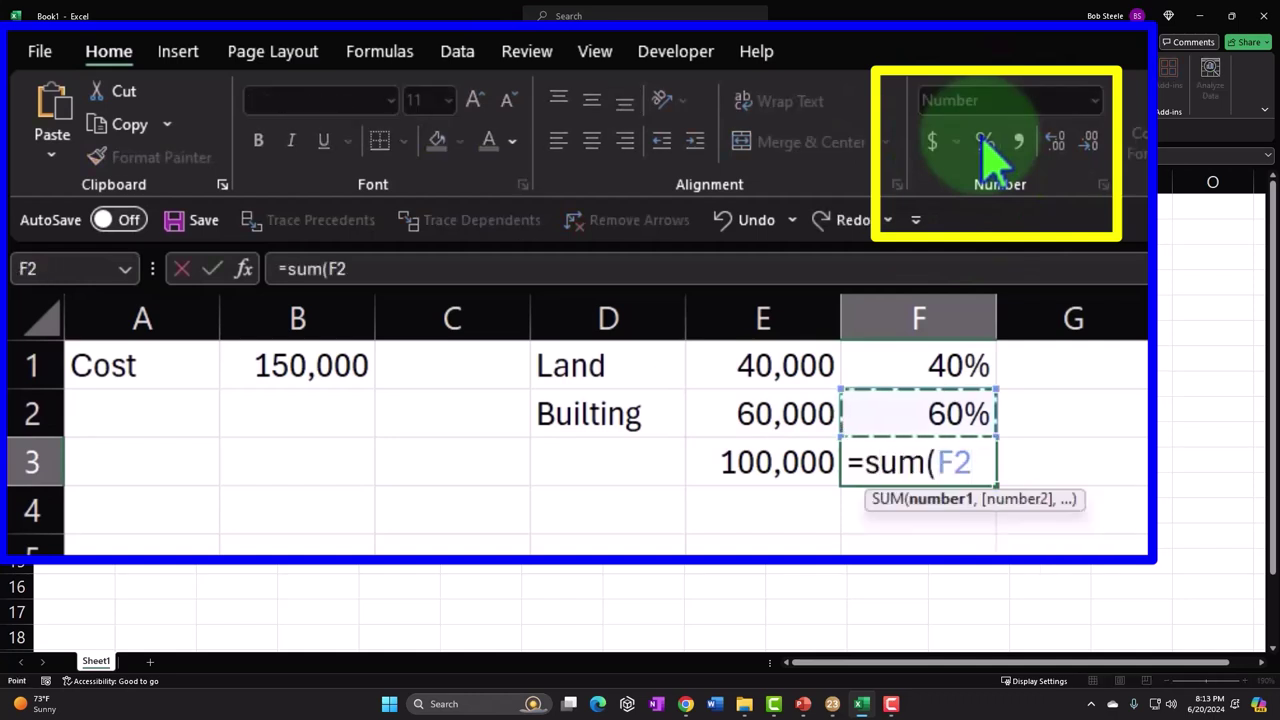
{"action": "key", "text": "shift+Up"}
{"action": "key", "text": "Return"}
{"action": "key", "text": "Up"}
{"action": "left_click", "coordinate": [984, 142]}
- Add a check formula in F4 dividing E3 by E3, formatted as a percentage
{"action": "key", "text": "Down"}
{"action": "type", "text": "="}
{"action": "key", "text": "Up"}
{"action": "key", "text": "Left"}
{"action": "type", "text": "/1"}
{"action": "key", "text": "BackSpace"}
{"action": "key", "text": "Left"}
{"action": "key", "text": "Return"}
{"action": "key", "text": "Up"}
{"action": "left_click", "coordinate": [984, 142]}
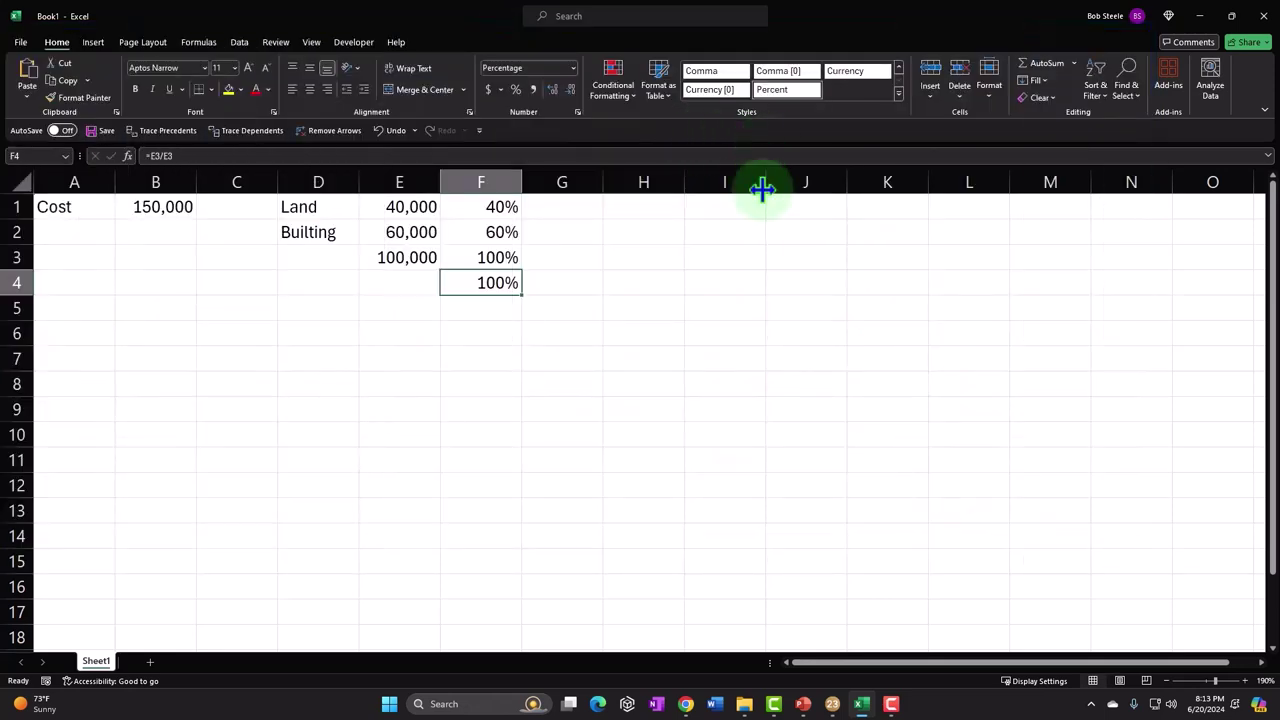
- Enter the label Land in H1 and link I1 to the cost in B1
{"action": "left_click", "coordinate": [643, 207]}
{"action": "type", "text": "Land"}
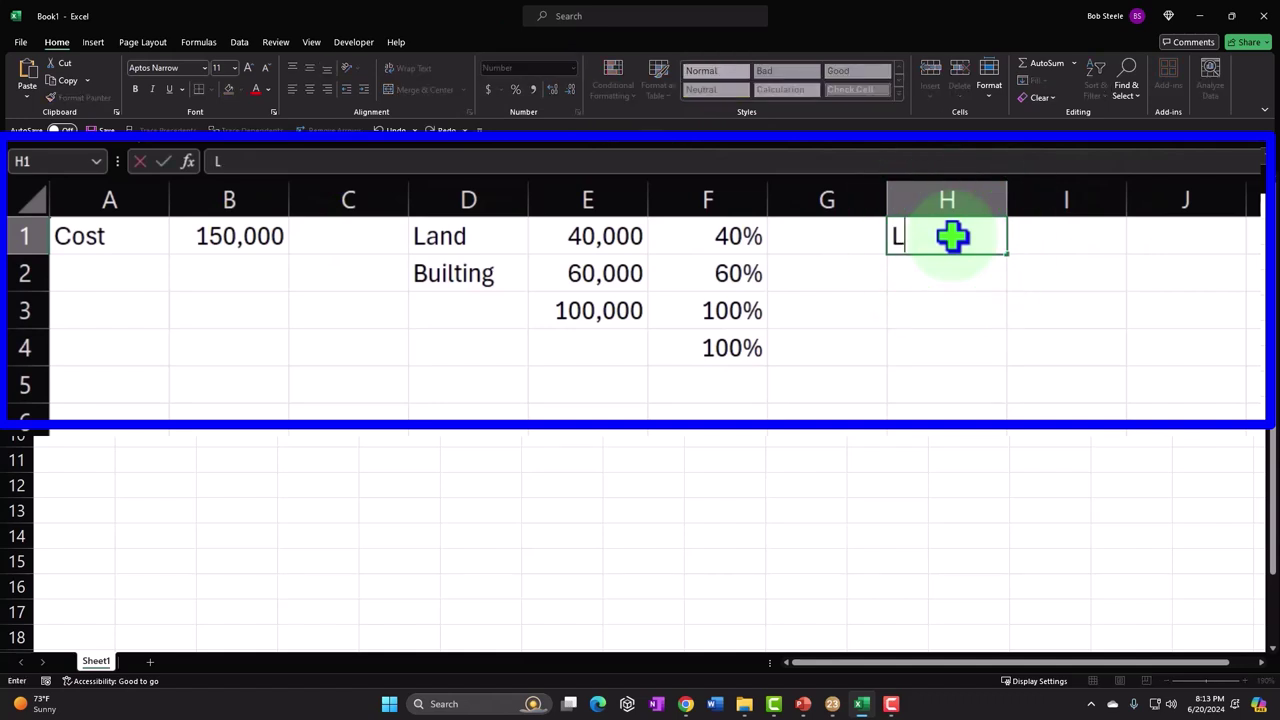
{"action": "key", "text": "Tab"}
{"action": "type", "text": "+"}
{"action": "key", "text": "Left"}
{"action": "key", "text": "Left"}
{"action": "key", "text": "Left"}
{"action": "key", "text": "Left"}
{"action": "key", "text": "Left"}
{"action": "key", "text": "Left"}
{"action": "key", "text": "Left"}
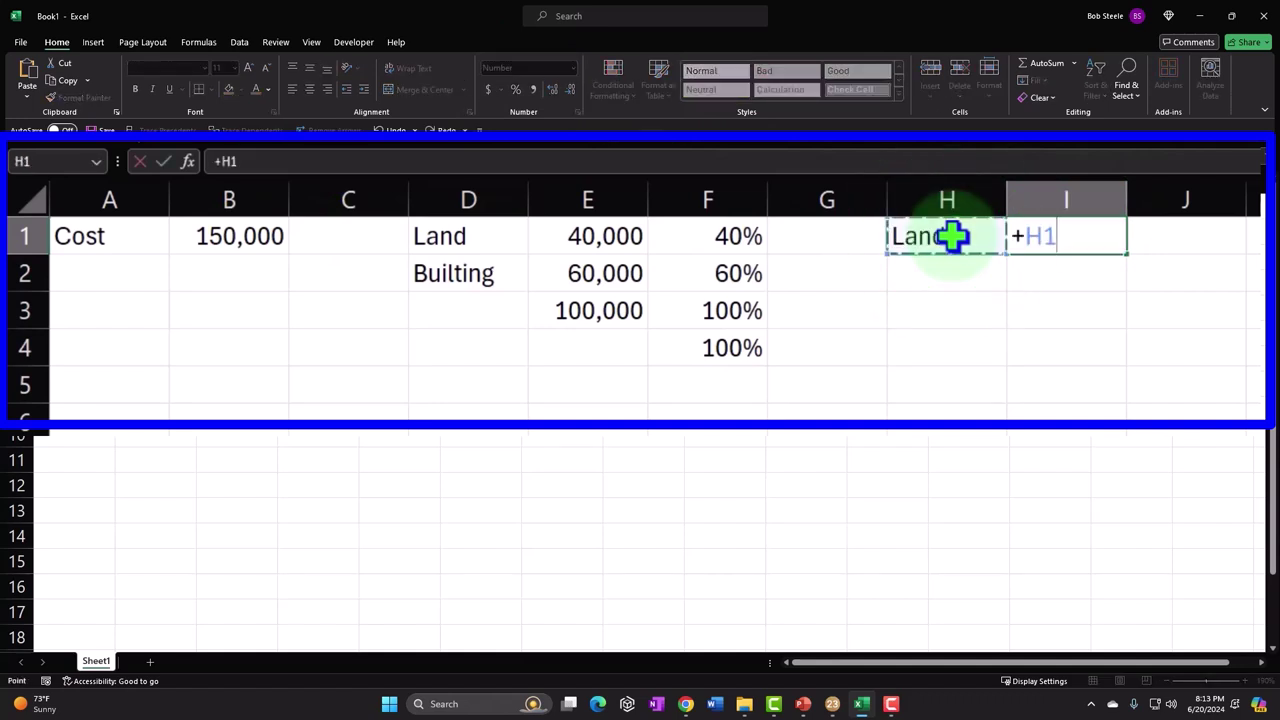
{"action": "key", "text": "Return"}
- Link H2 to the second row label in D2
{"action": "type", "text": "+"}
{"action": "key", "text": "Left"}
{"action": "key", "text": "Left"}
{"action": "key", "text": "Left"}
{"action": "key", "text": "Left"}
{"action": "key", "text": "Return"}
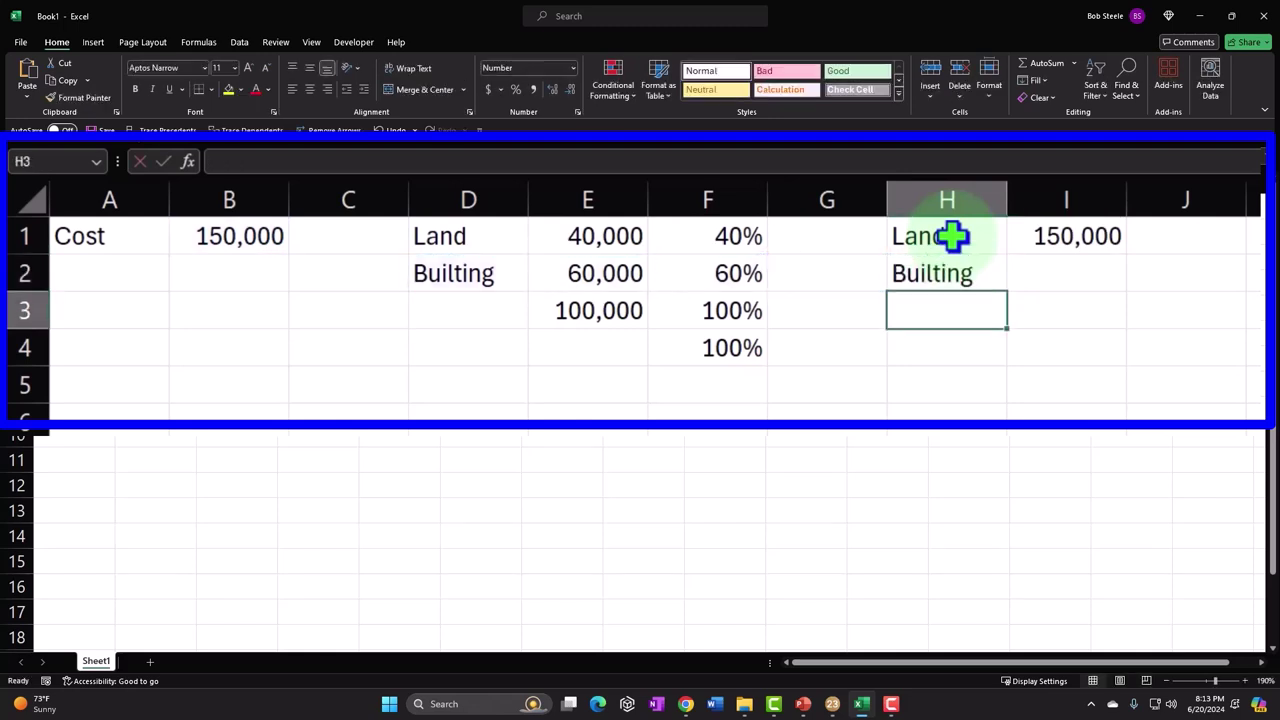
- Correct the label in D2 to Building
{"action": "left_click", "coordinate": [459, 270]}
{"action": "double_click", "coordinate": [459, 268]}
{"action": "key", "text": "Delete"}
{"action": "type", "text": "d"}
{"action": "key", "text": "Return"}
- Link I2 to the cost in I1 so the Building row uses the same amount
{"action": "key", "text": "Right"}
{"action": "key", "text": "Right"}
{"action": "key", "text": "Right"}
{"action": "key", "text": "Right"}
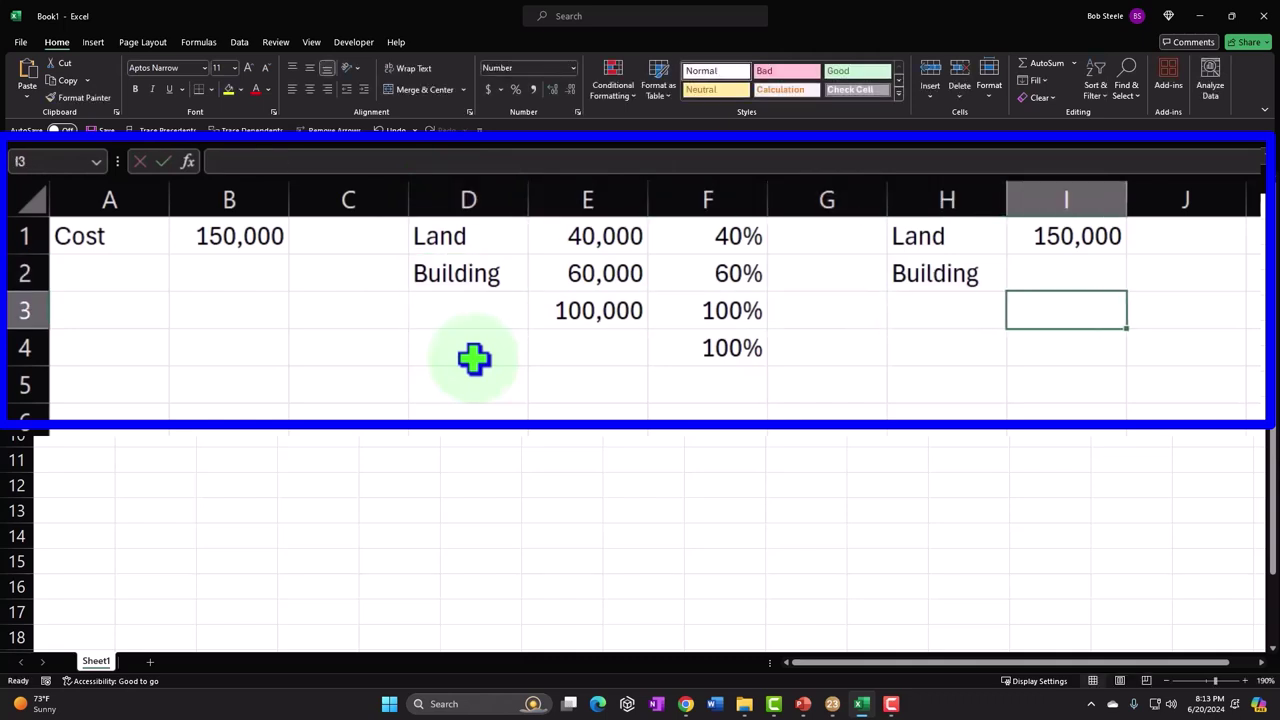
{"action": "key", "text": "Up"}
{"action": "type", "text": "+"}
{"action": "key", "text": "Up"}
{"action": "key", "text": "Return"}
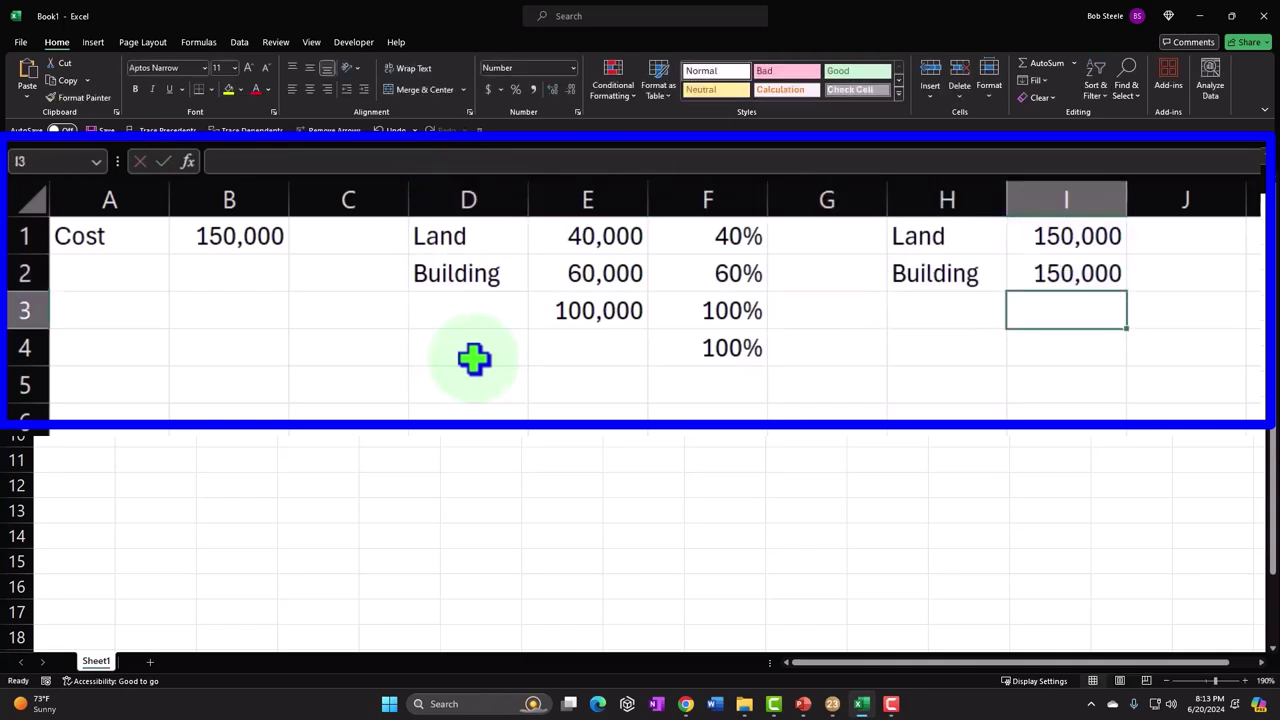
- Link J1 and J2 to the land and building shares in F1 and F2
{"action": "key", "text": "Right"}
{"action": "key", "text": "Up"}
{"action": "key", "text": "Up"}
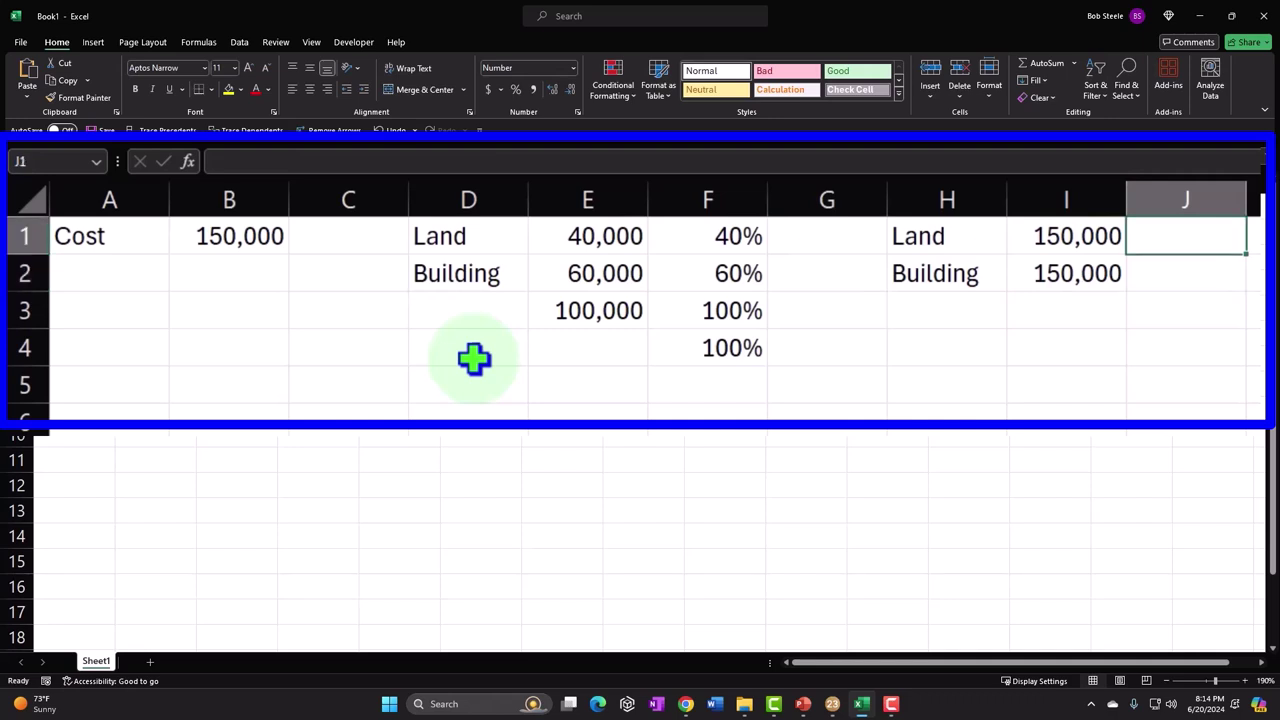
{"action": "type", "text": "+"}
{"action": "key", "text": "Left"}
{"action": "key", "text": "Left"}
{"action": "key", "text": "Left"}
{"action": "key", "text": "Left"}
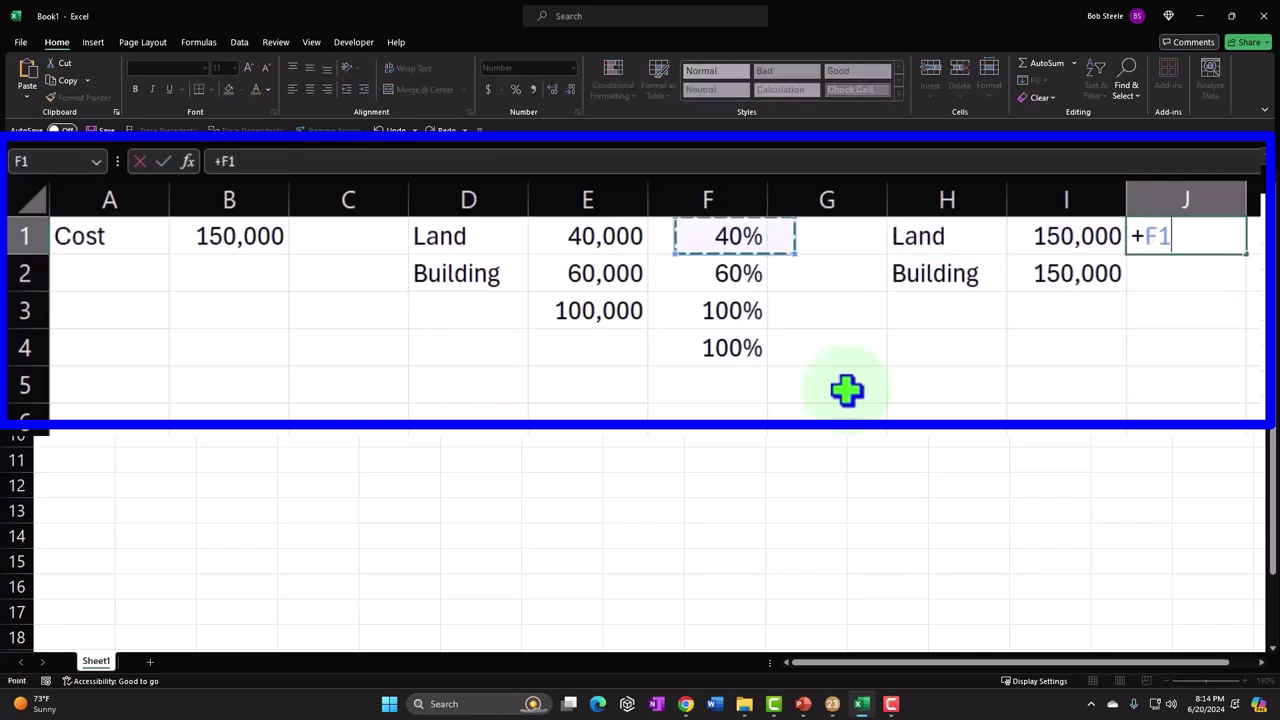
{"action": "key", "text": "Return"}
{"action": "type", "text": "+"}
{"action": "key", "text": "Left"}
{"action": "key", "text": "Left"}
{"action": "key", "text": "Left"}
{"action": "key", "text": "Left"}
{"action": "key", "text": "Return"}
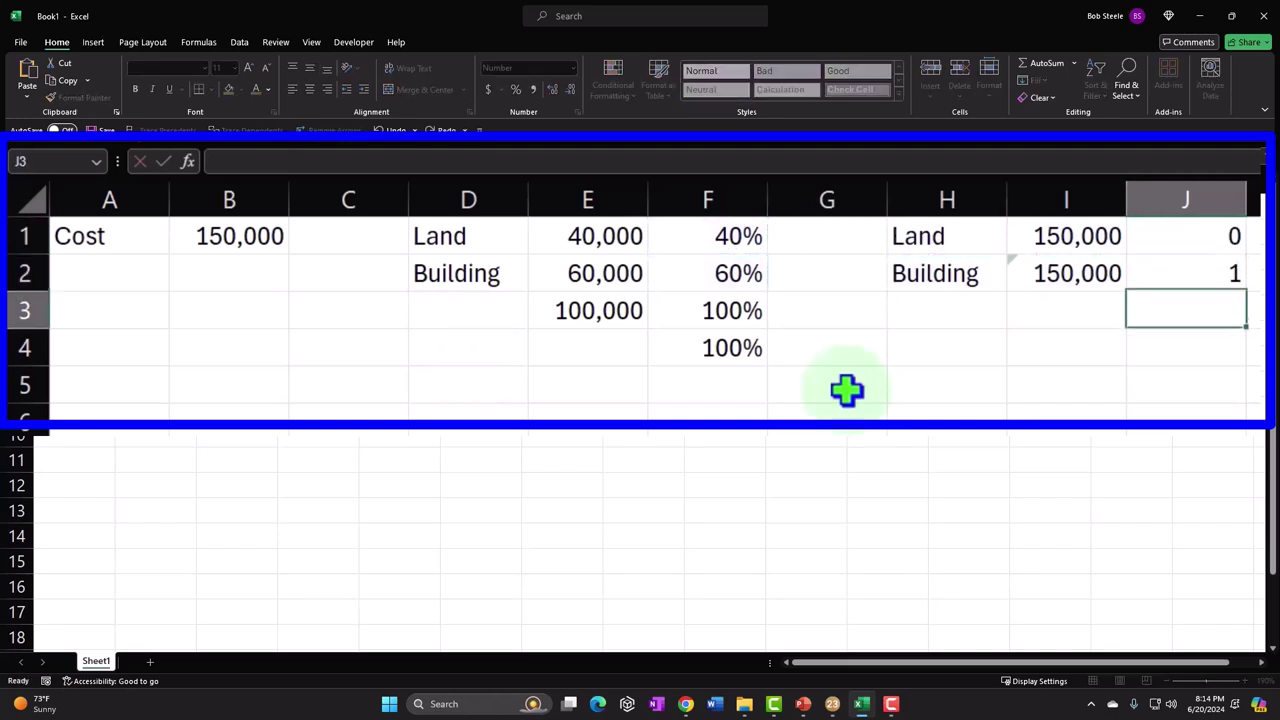
- Format cells J1:J3 as percentages
{"action": "key", "text": "Up"}
{"action": "key", "text": "Up"}
{"action": "key", "text": "shift+Down"}
{"action": "key", "text": "shift+Down"}
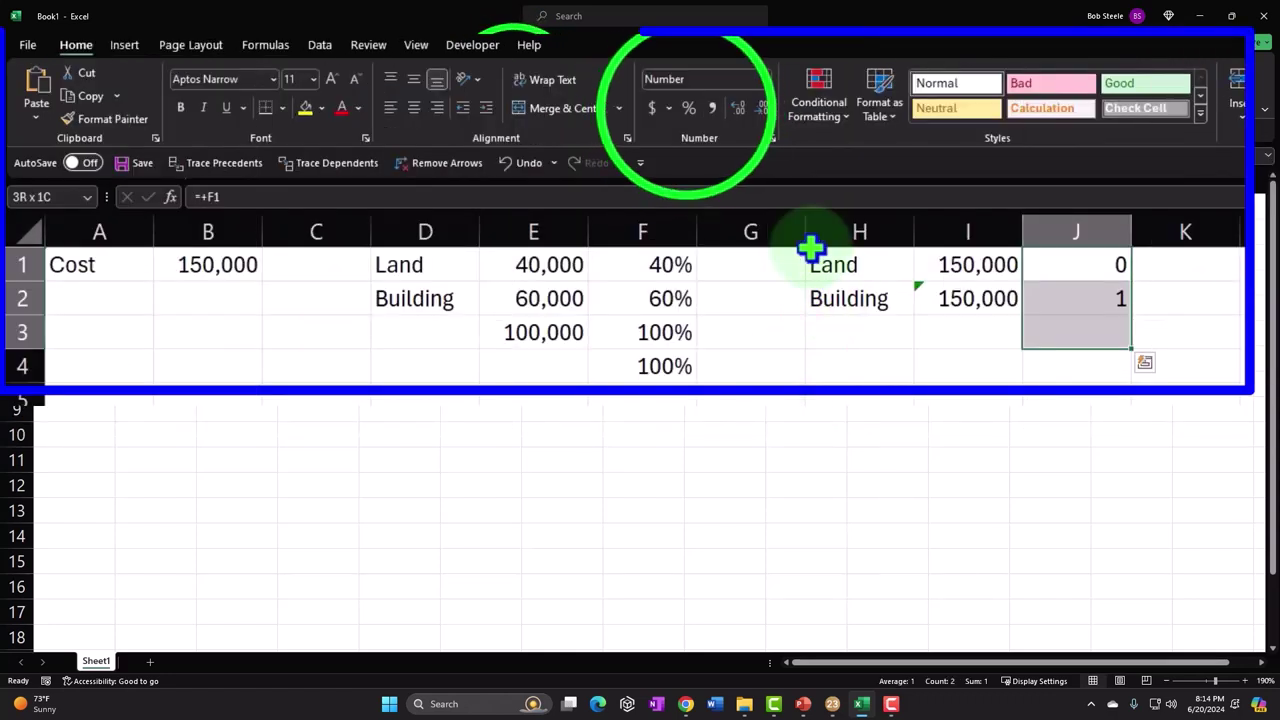
{"action": "left_click", "coordinate": [688, 110]}
- Calculate the land's allocated cost in K1 as I1 multiplied by J1
{"action": "key", "text": "Right"}
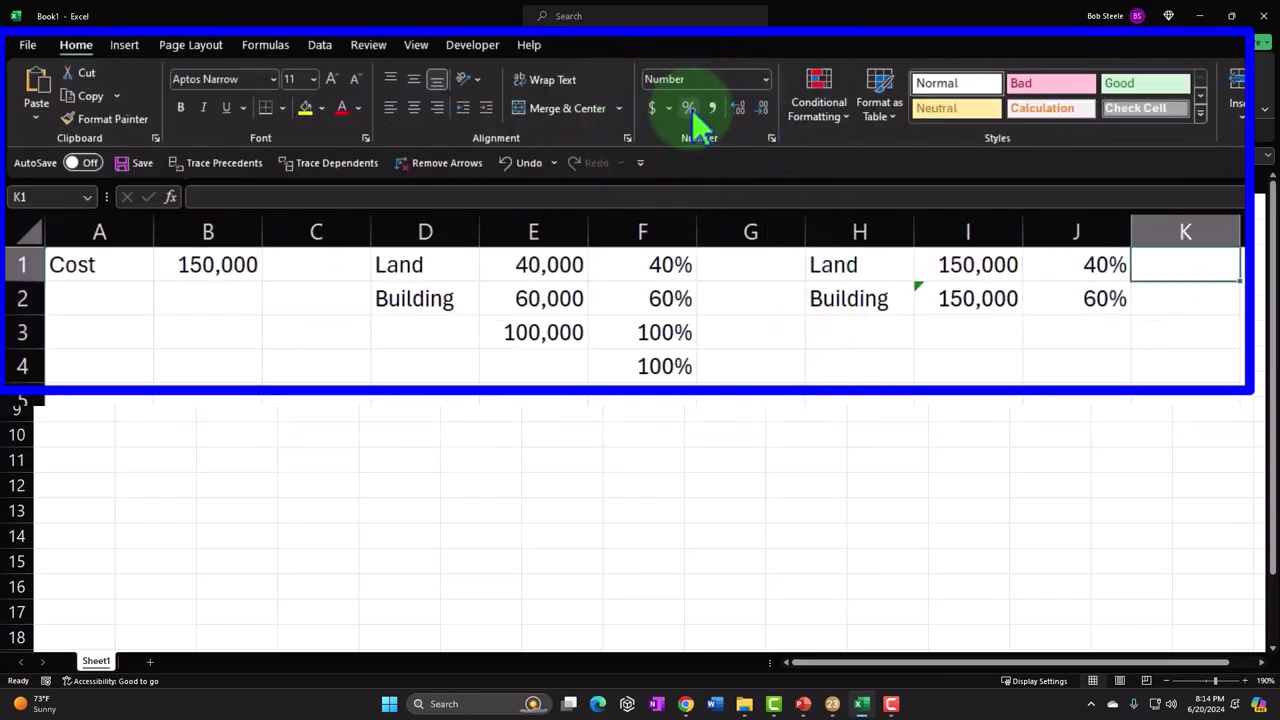
{"action": "type", "text": "="}
{"action": "key", "text": "Left"}
{"action": "key", "text": "Left"}
{"action": "type", "text": "*"}
{"action": "key", "text": "Left"}
{"action": "key", "text": "Return"}
- Calculate the building's allocated cost in K2 as I2 multiplied by J2
{"action": "type", "text": "="}
{"action": "key", "text": "Left"}
{"action": "key", "text": "Left"}
{"action": "type", "text": "*"}
{"action": "key", "text": "Left"}
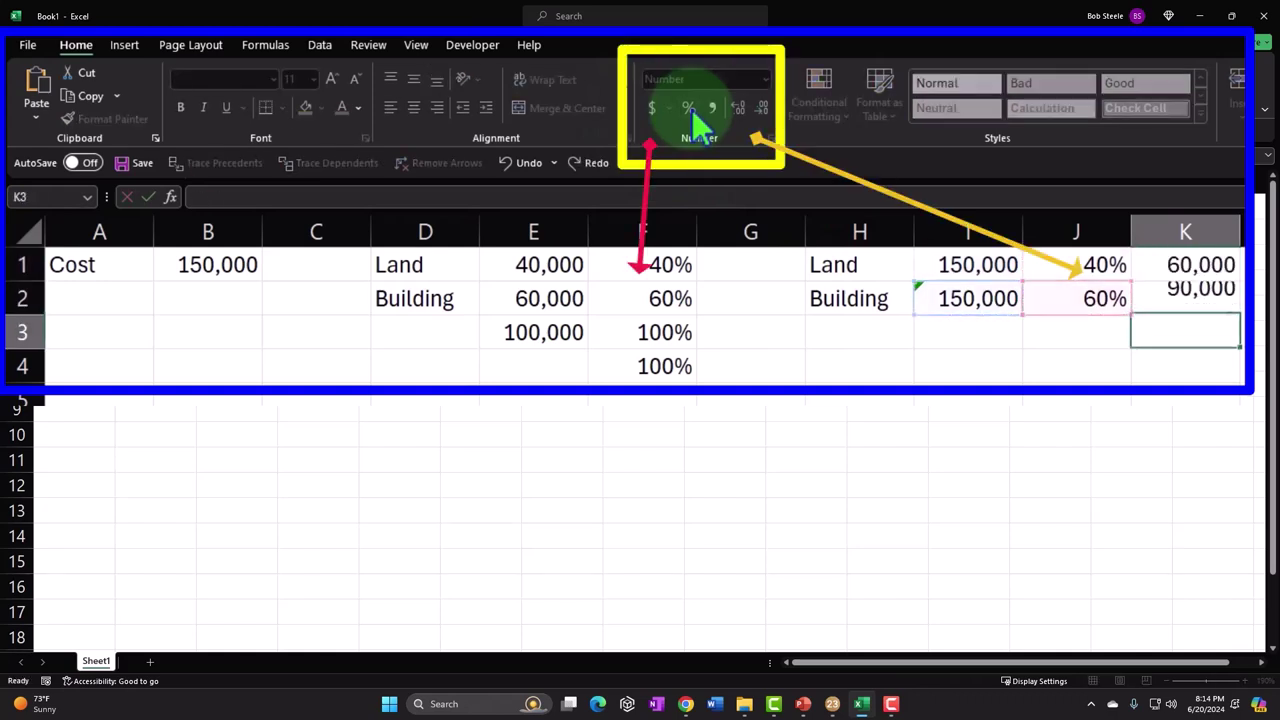
{"action": "key", "text": "Return"}
- Total the allocated land and building costs in K3 by summing K1:K2
{"action": "type", "text": "=sum("}
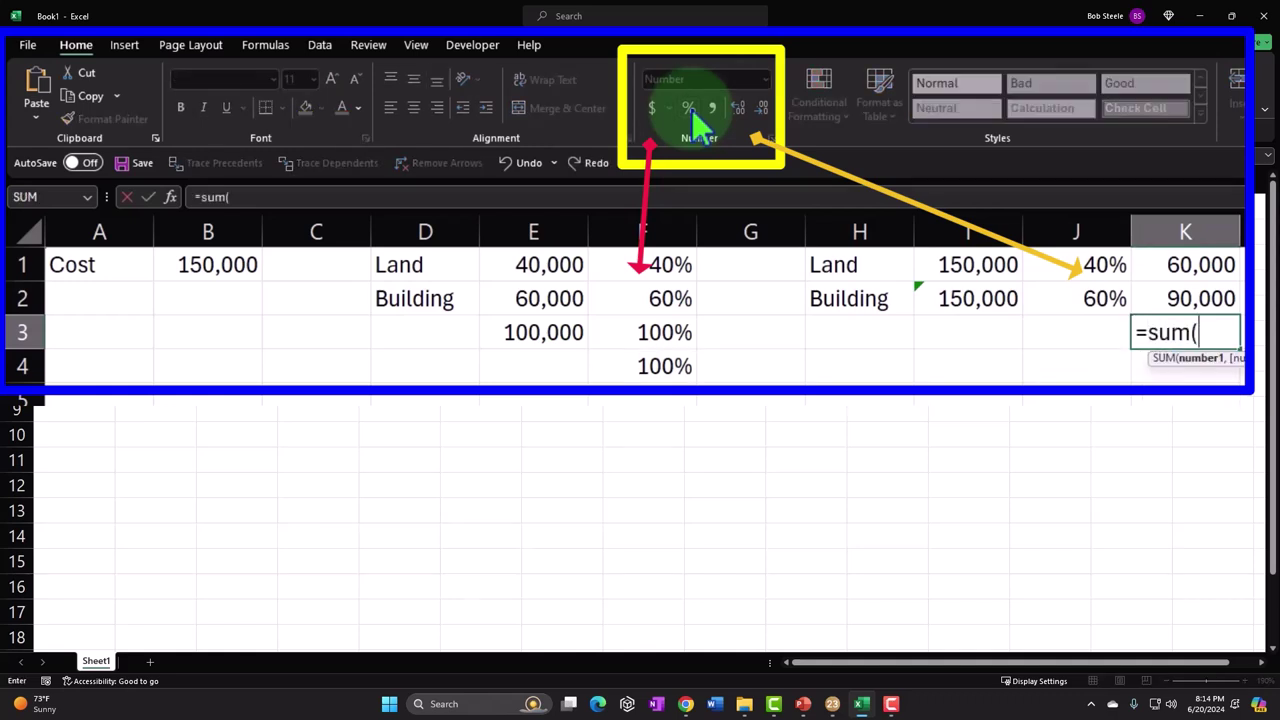
{"action": "key", "text": "Up"}
{"action": "key", "text": "shift+Up"}
{"action": "key", "text": "Return"}
{"action": "key", "text": "Up"}
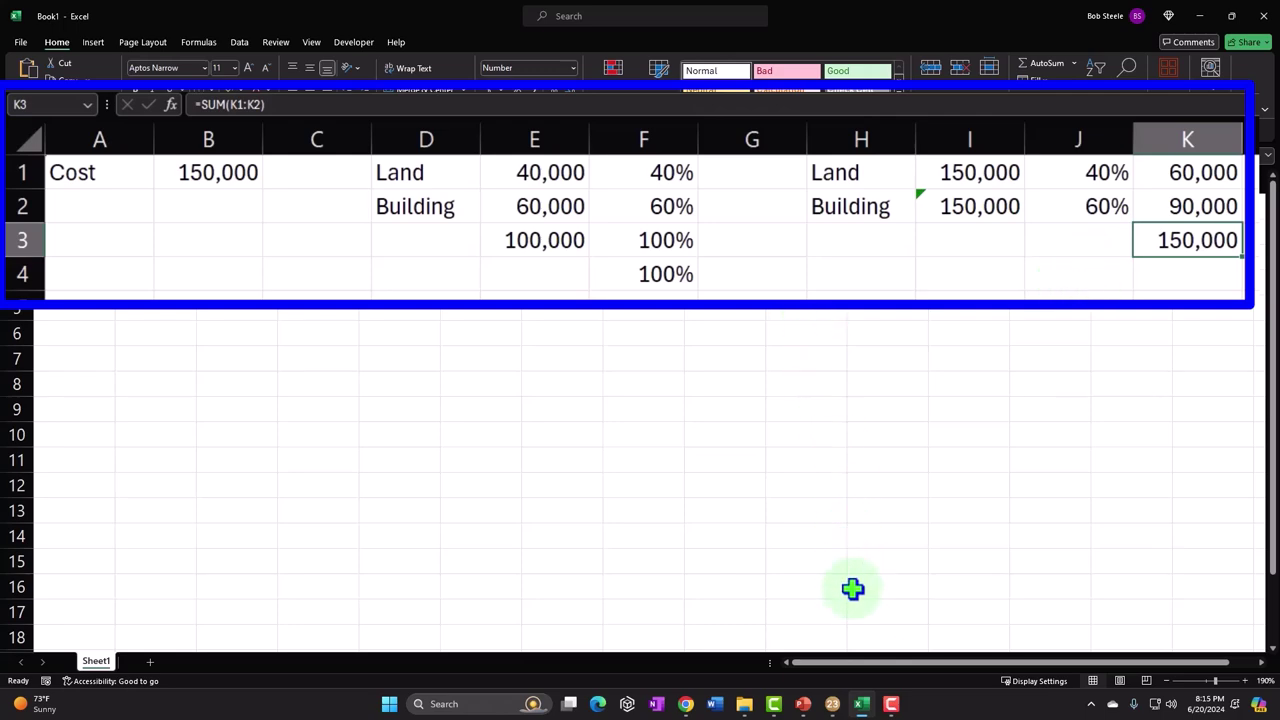
- Switch to Lacerte and open the Depreciation (4562) input screen under the return's deductions
{"action": "left_click", "coordinate": [862, 704]}
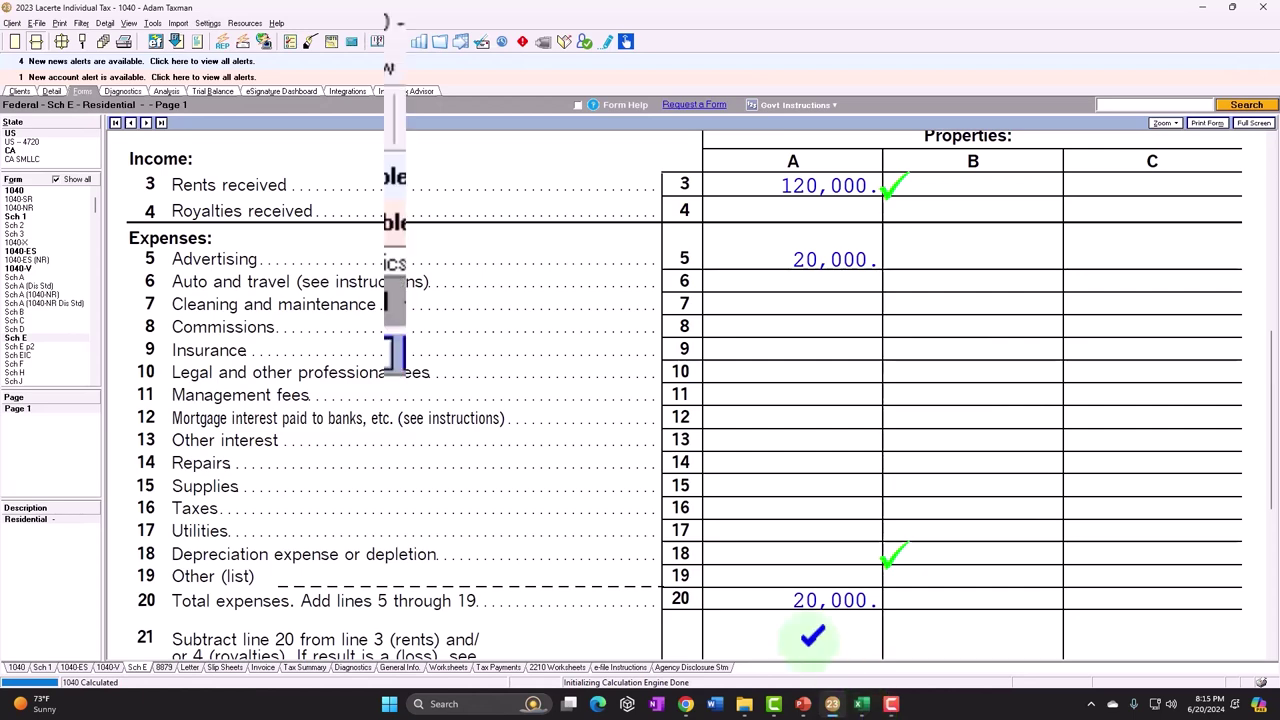
{"action": "left_click", "coordinate": [149, 264]}
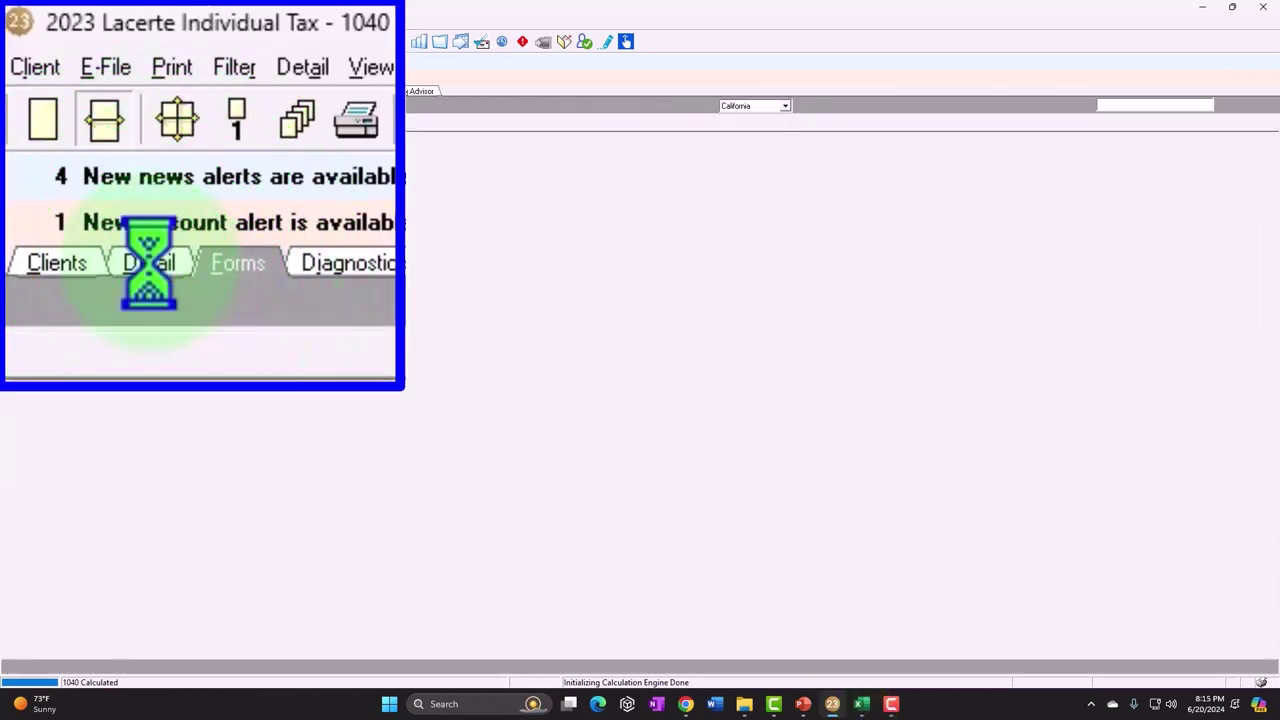
{"action": "left_click", "coordinate": [128, 123]}
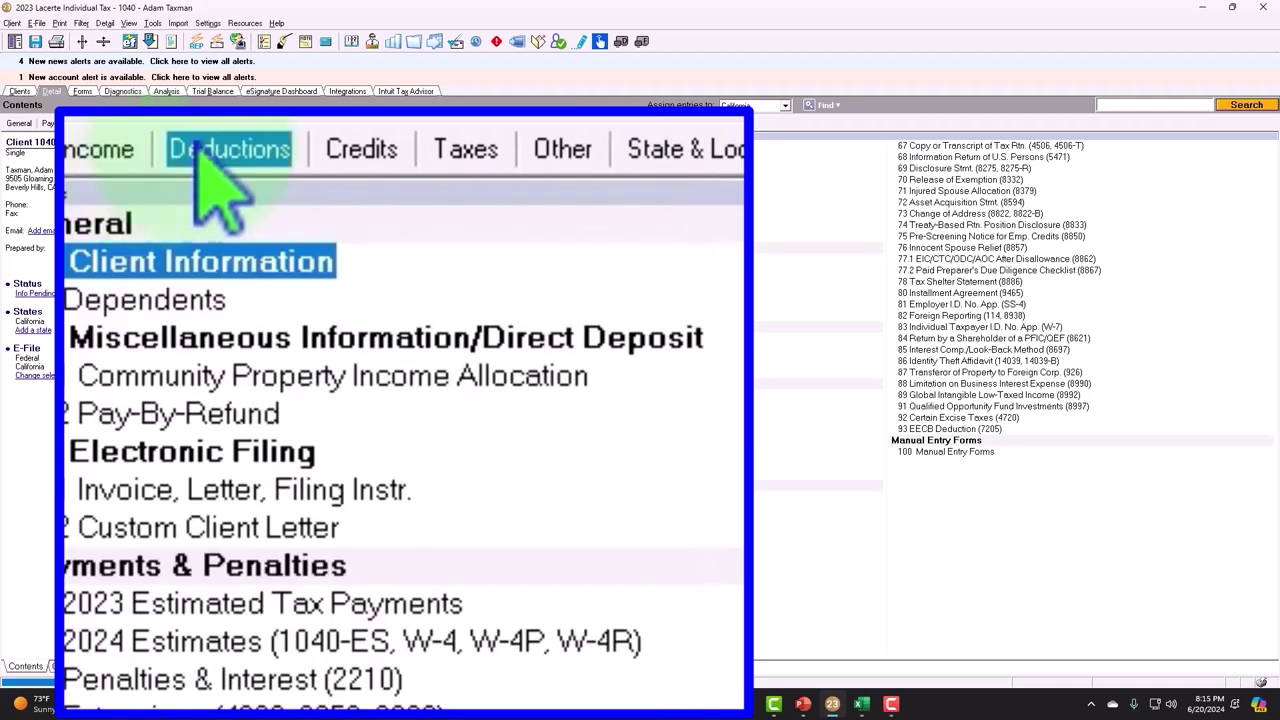
{"action": "left_click", "coordinate": [165, 123]}
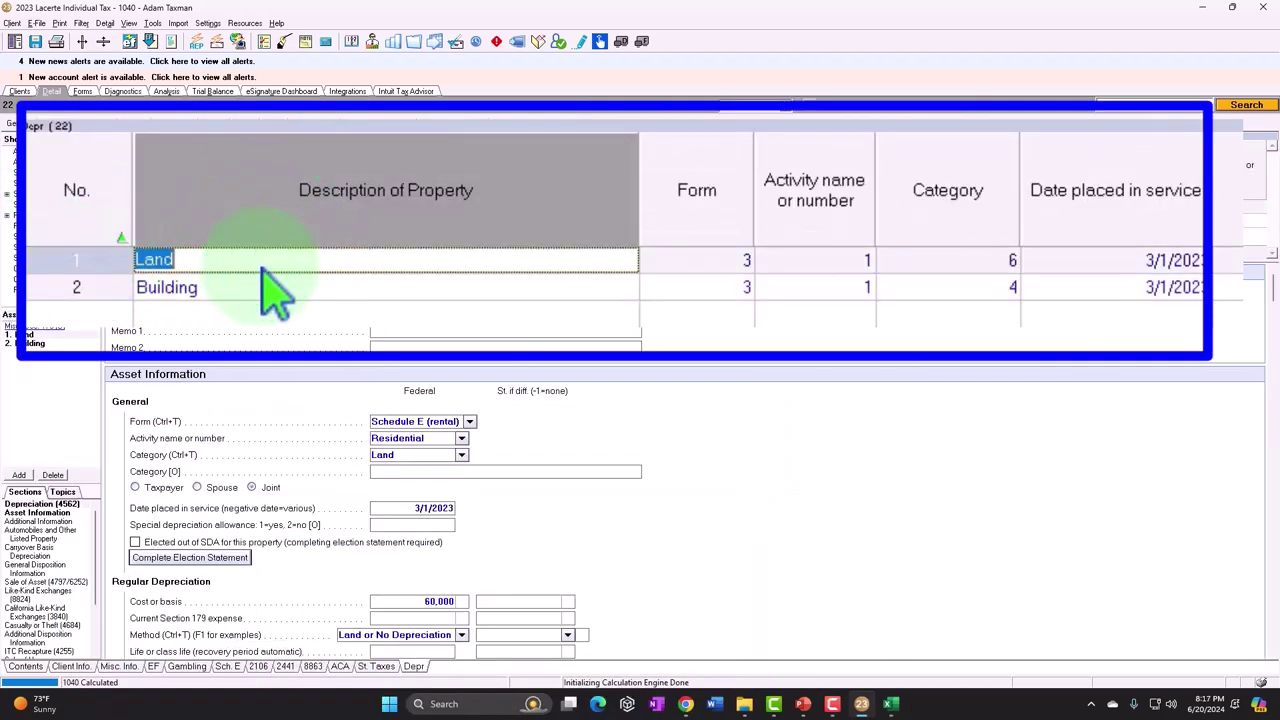
- Review the Land asset's form, activity and category choices in the depreciation table
{"action": "left_click", "coordinate": [700, 260]}
{"action": "key", "text": "Tab"}
{"action": "left_click", "coordinate": [740, 260]}
{"action": "left_click", "coordinate": [740, 260]}
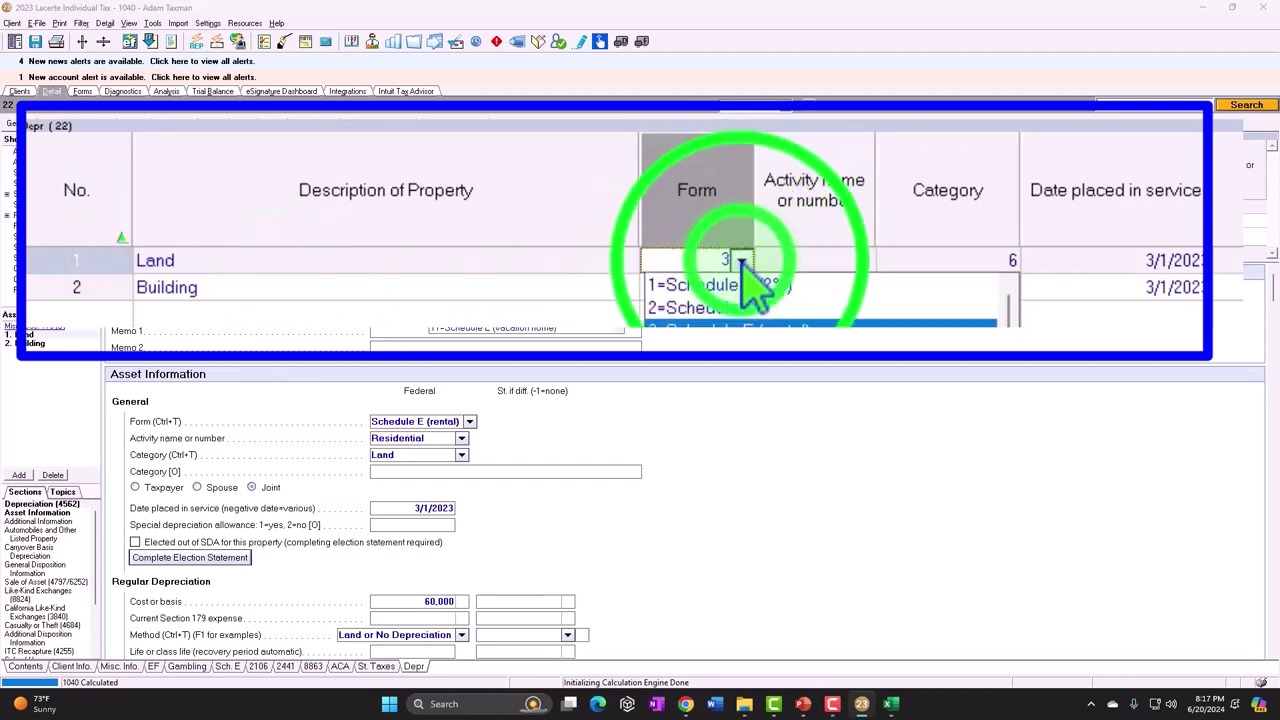
{"action": "left_click", "coordinate": [749, 286]}
{"action": "left_click", "coordinate": [860, 260]}
{"action": "left_click", "coordinate": [605, 210]}
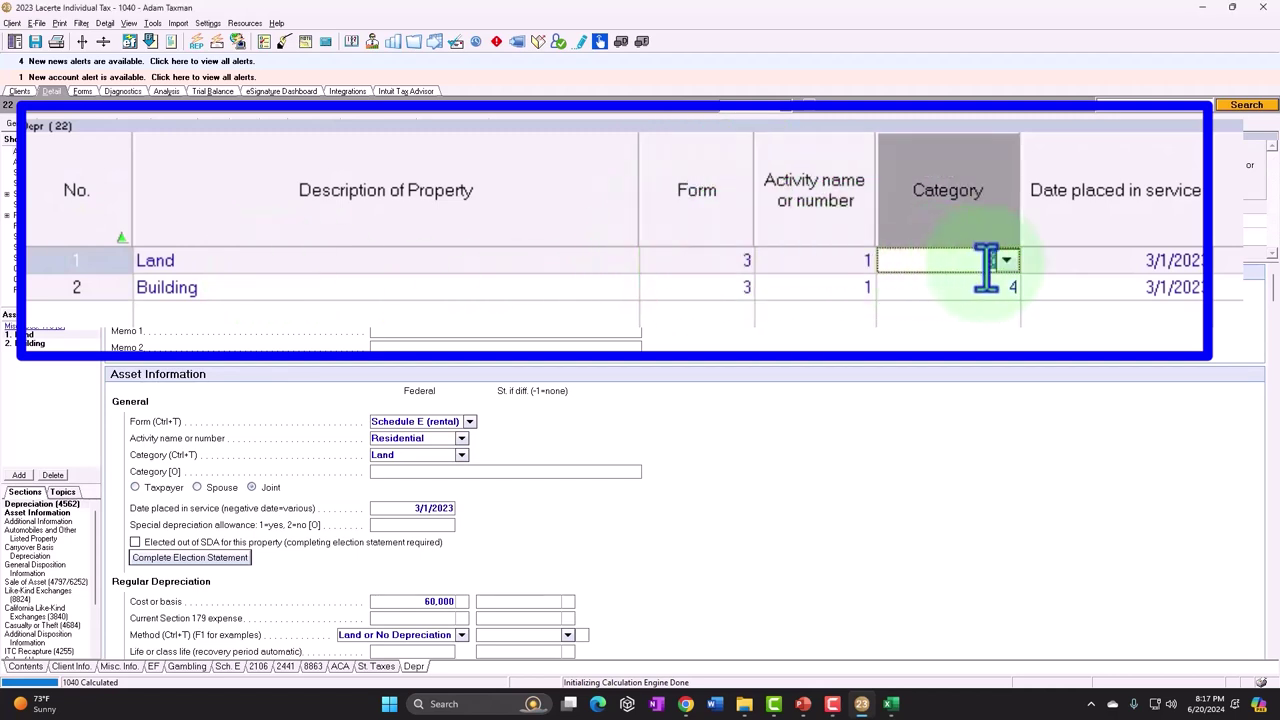
{"action": "left_click", "coordinate": [538, 206]}
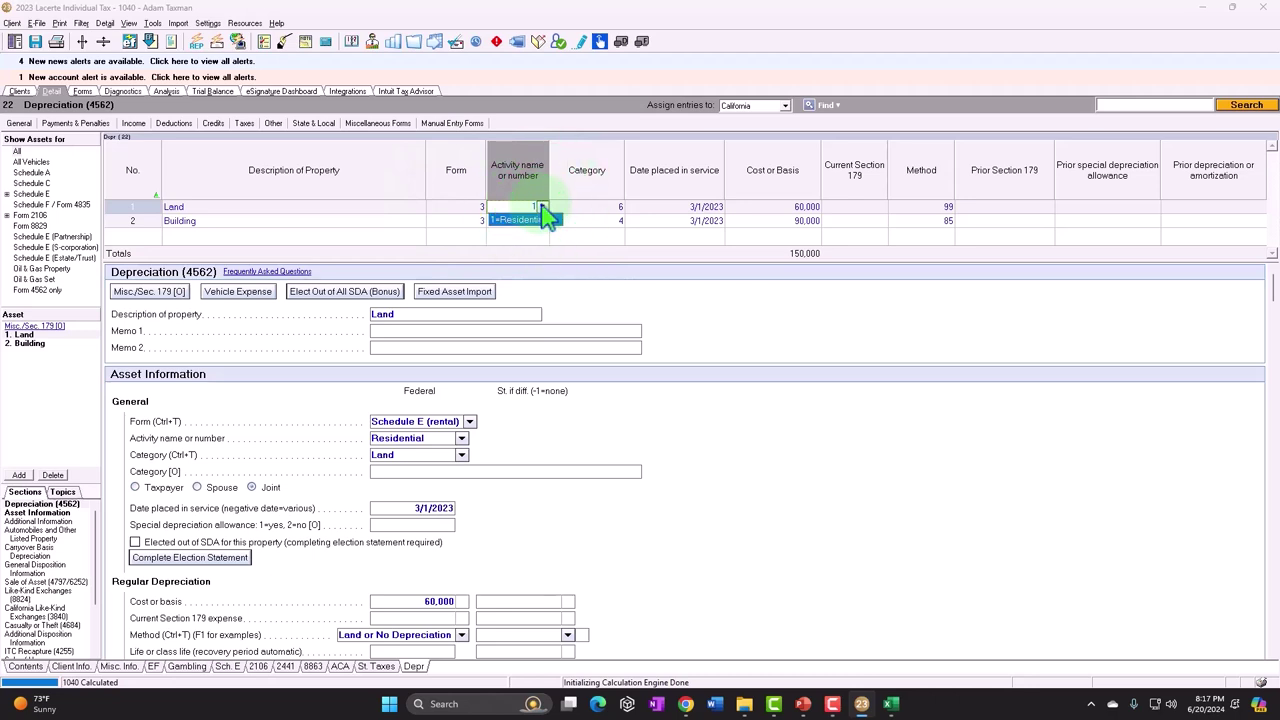
{"action": "key", "text": "Tab"}
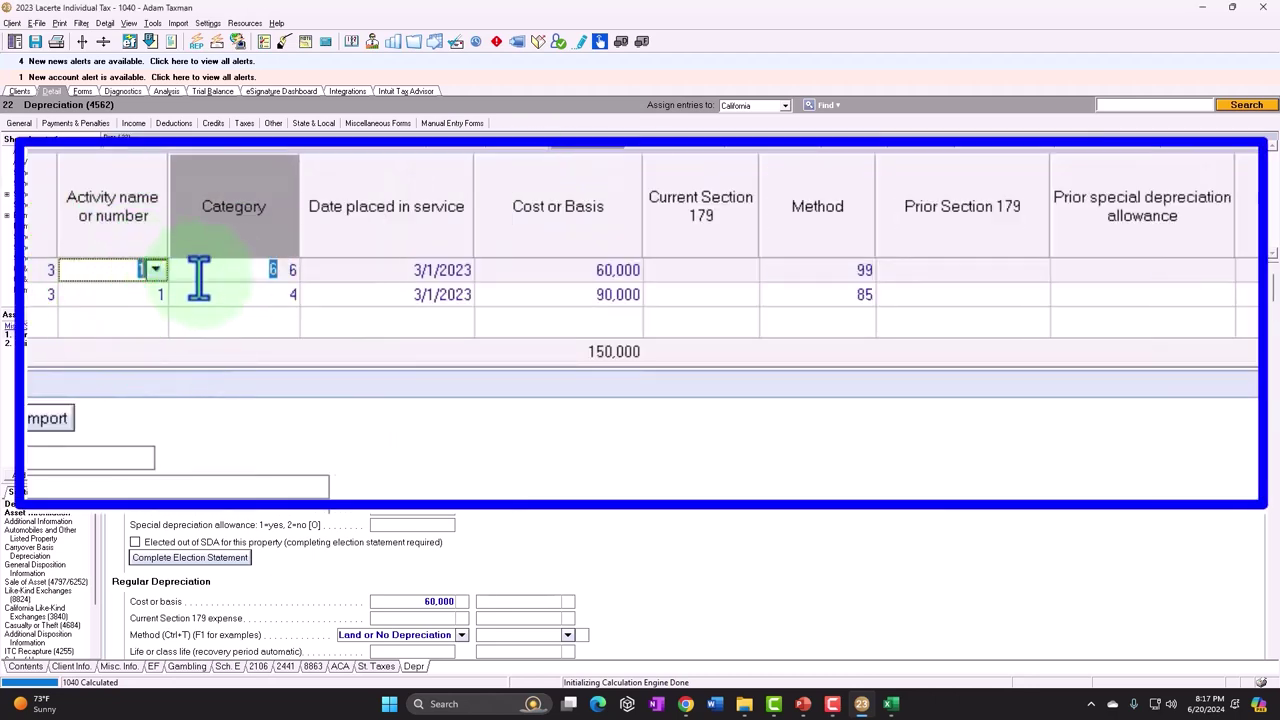
{"action": "left_click", "coordinate": [286, 270]}
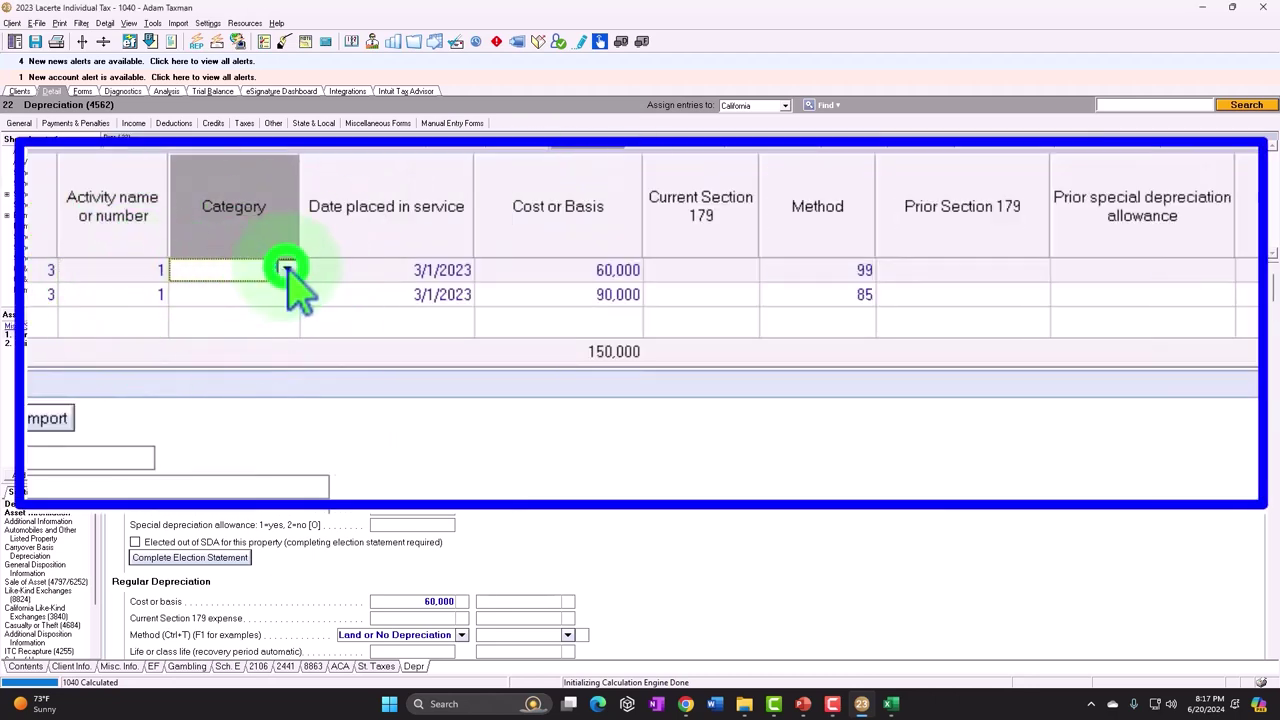
{"action": "left_click", "coordinate": [286, 270]}
{"action": "key", "text": "Tab"}
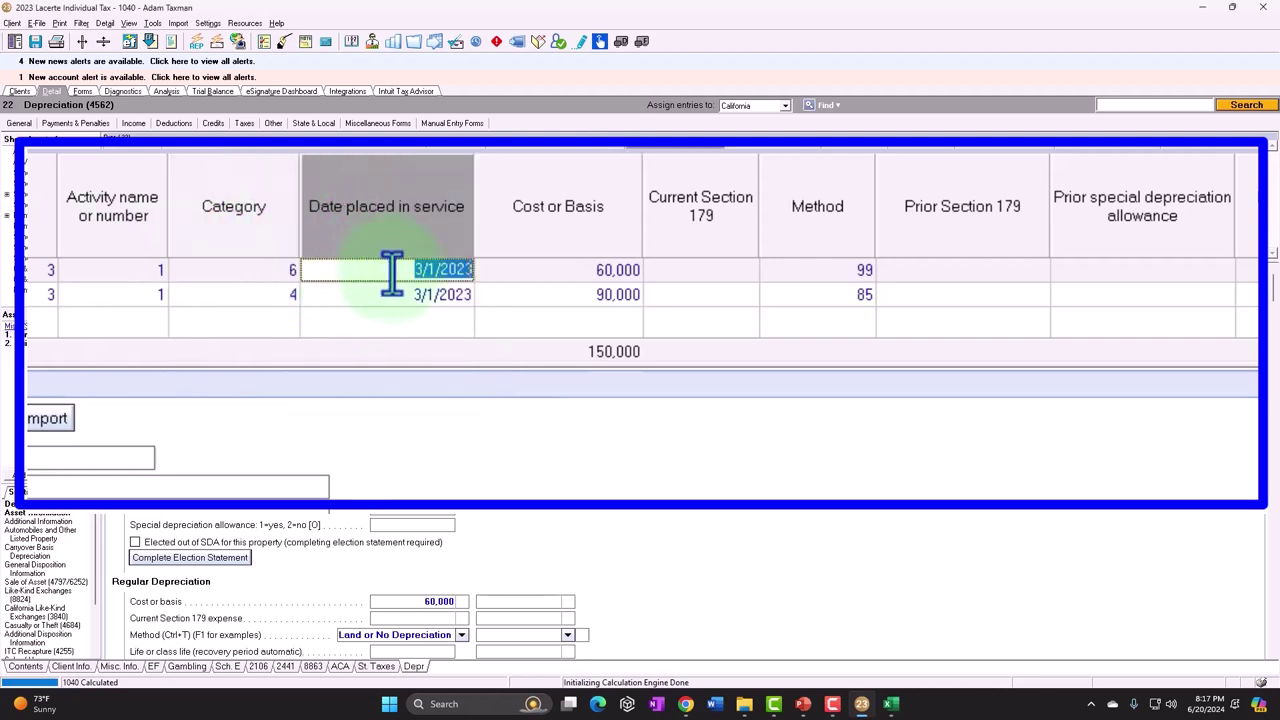
- Check the Land asset's cost or basis and pick 99=Land or No Depreciation as its method
{"action": "left_click", "coordinate": [586, 272]}
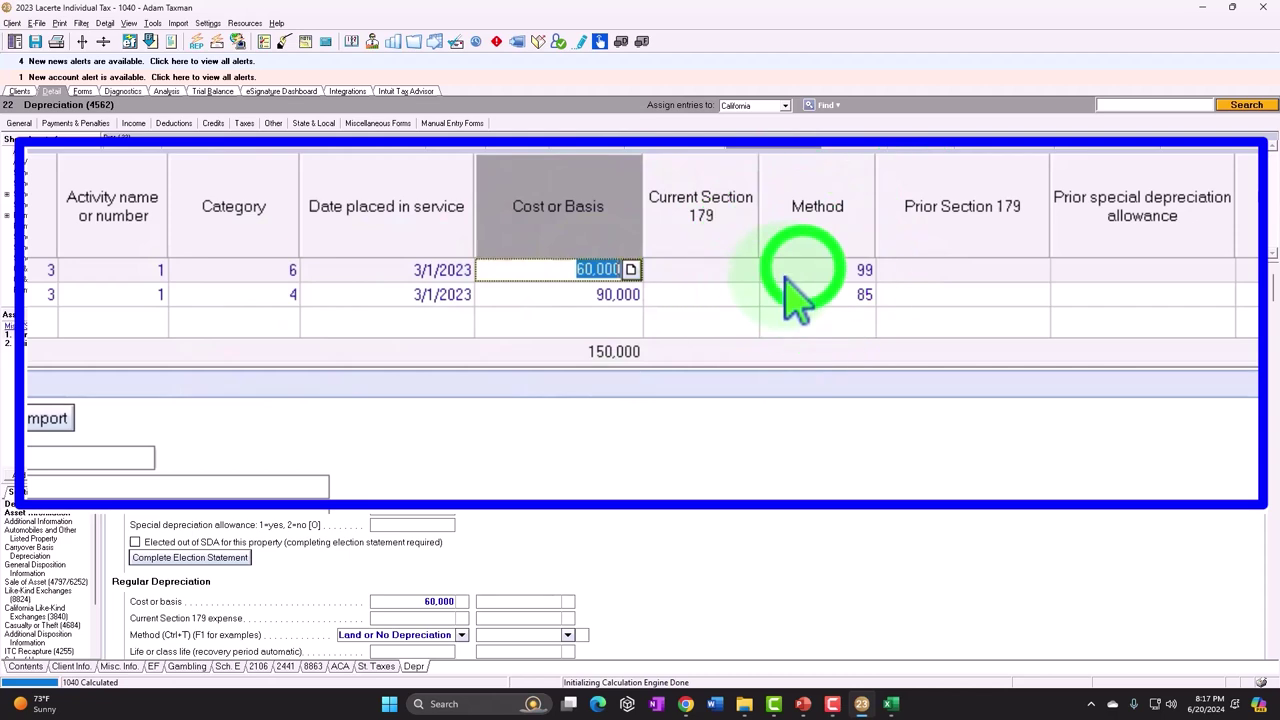
{"action": "left_click", "coordinate": [818, 270]}
{"action": "left_click", "coordinate": [862, 270]}
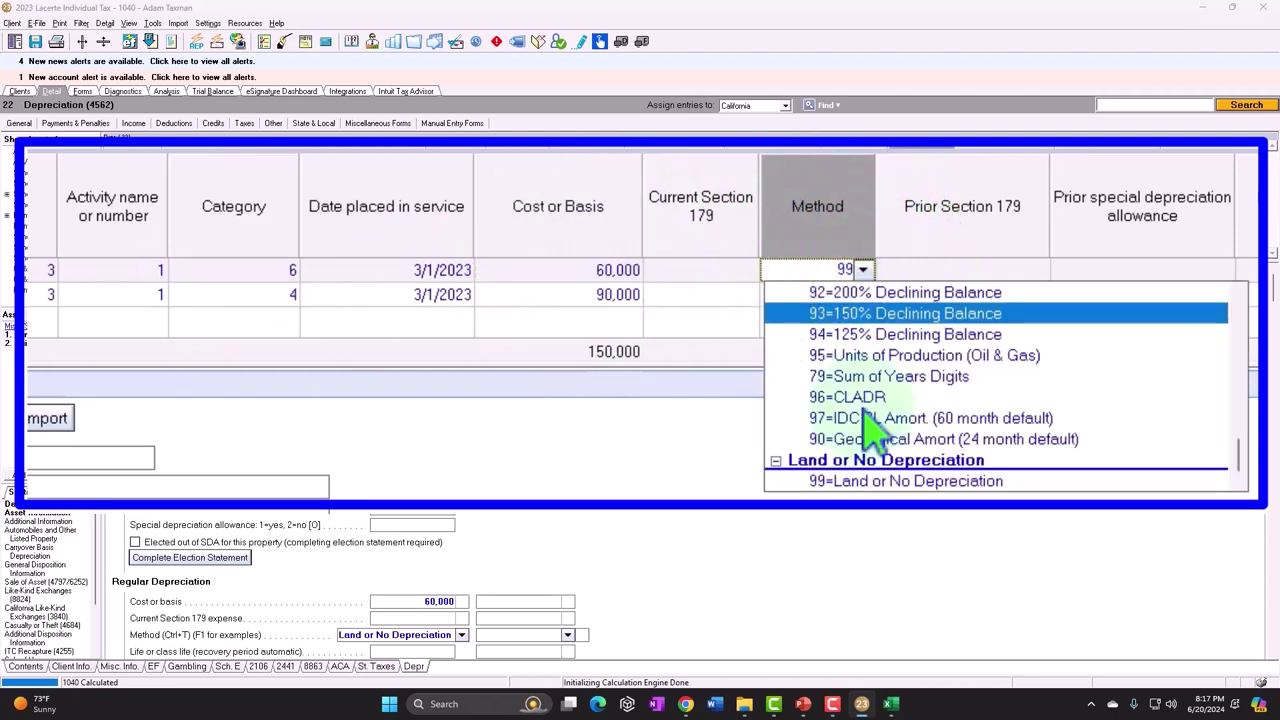
{"action": "left_click", "coordinate": [897, 484]}
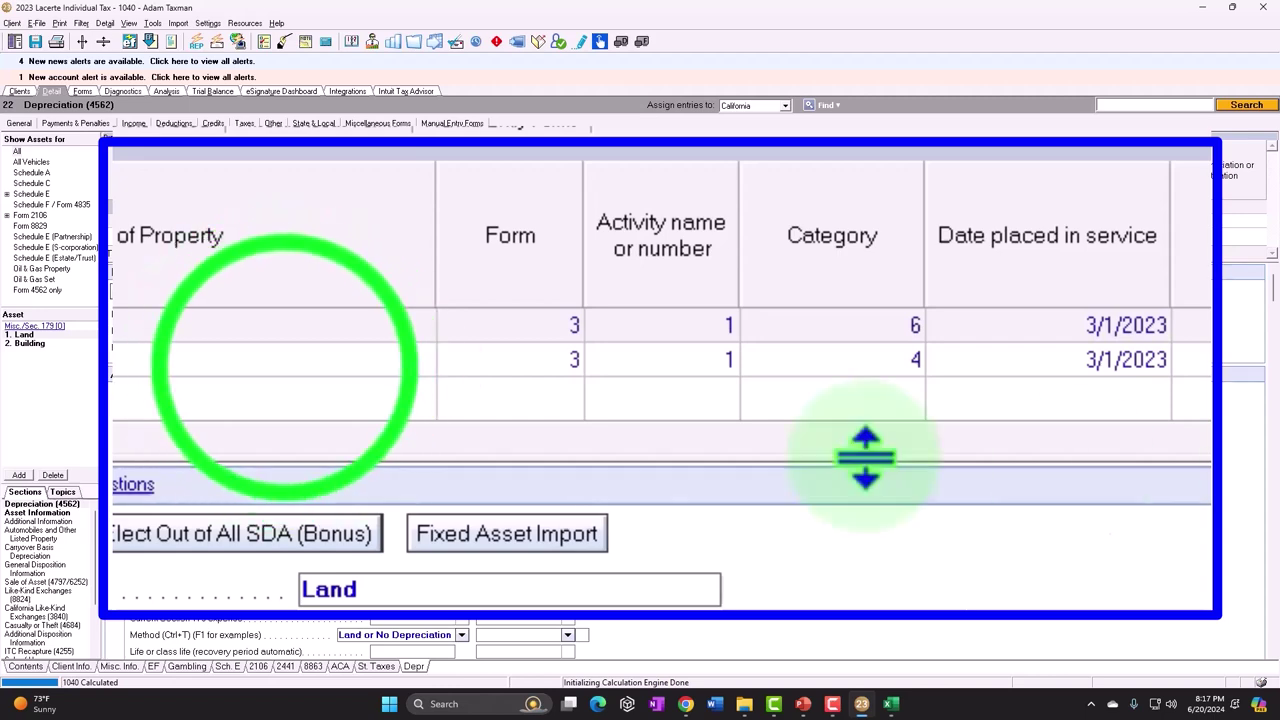
- Review the Building asset's form and category choices in the depreciation table
{"action": "left_click", "coordinate": [278, 362]}
{"action": "left_click", "coordinate": [565, 360]}
{"action": "left_click", "coordinate": [566, 359]}
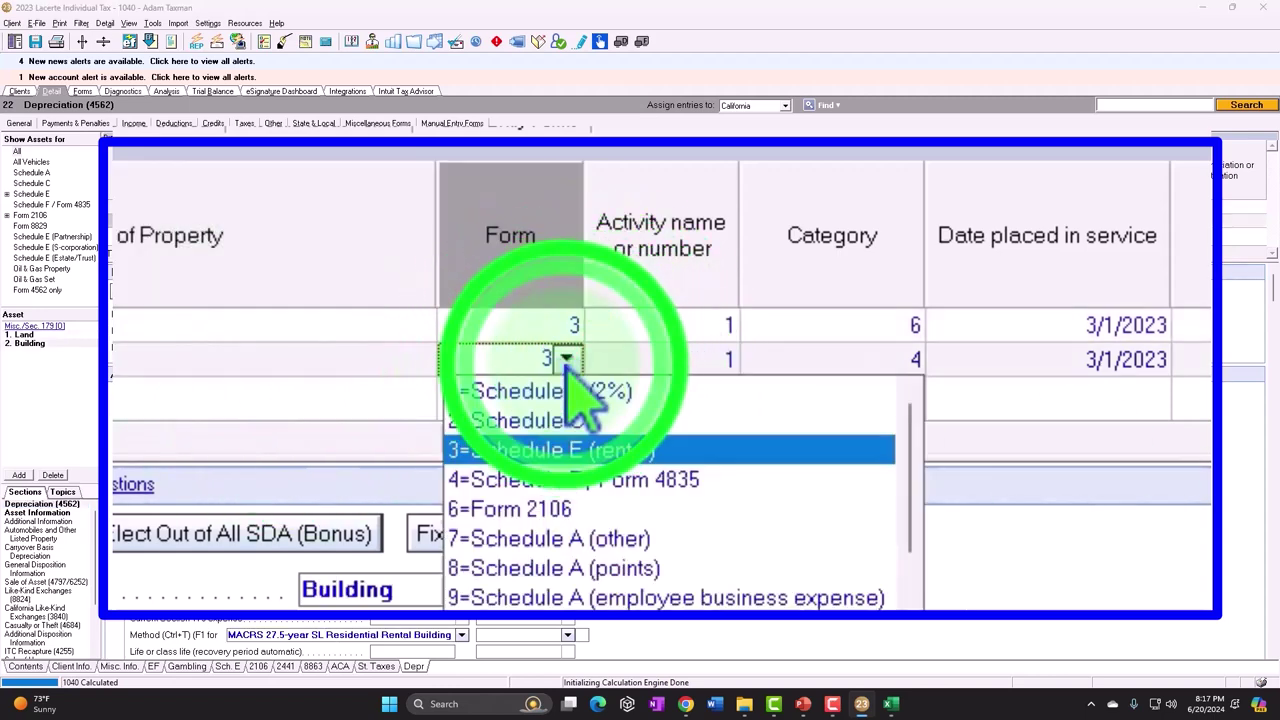
{"action": "left_click", "coordinate": [566, 359]}
{"action": "left_click", "coordinate": [760, 372]}
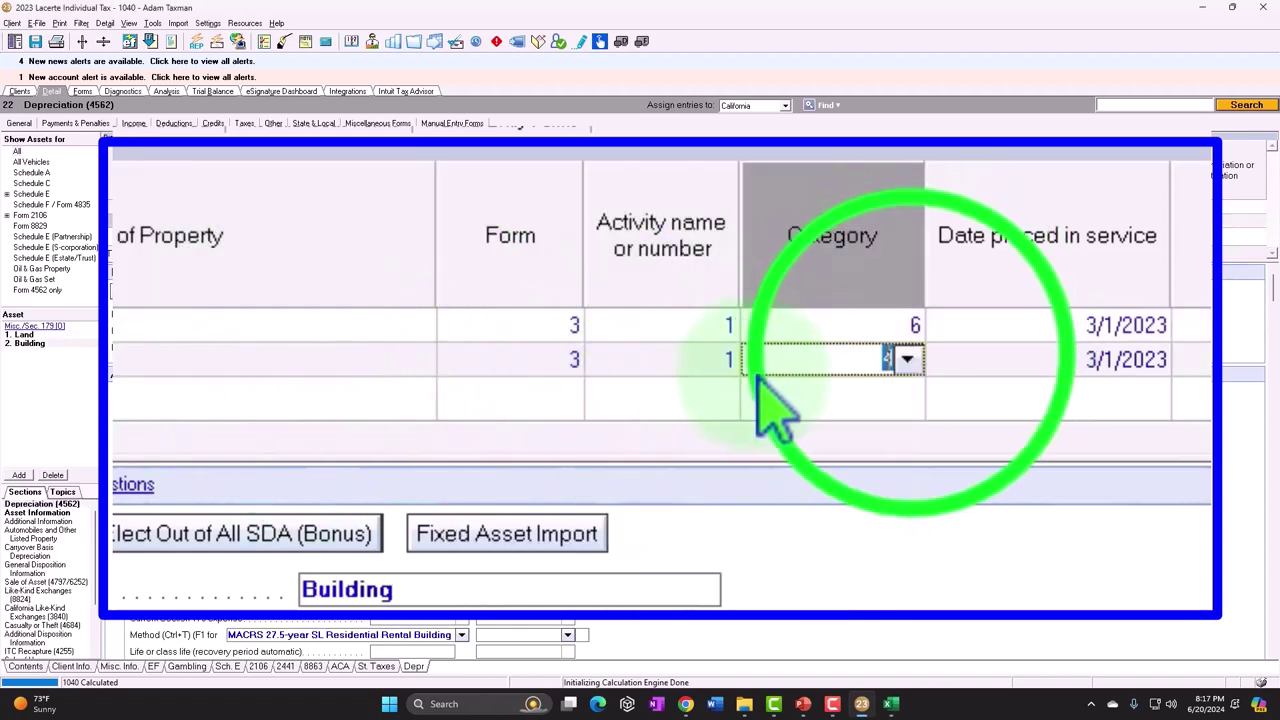
{"action": "left_click", "coordinate": [907, 359]}
{"action": "left_click", "coordinate": [907, 359]}
{"action": "left_click", "coordinate": [907, 359]}
{"action": "left_click", "coordinate": [910, 358]}
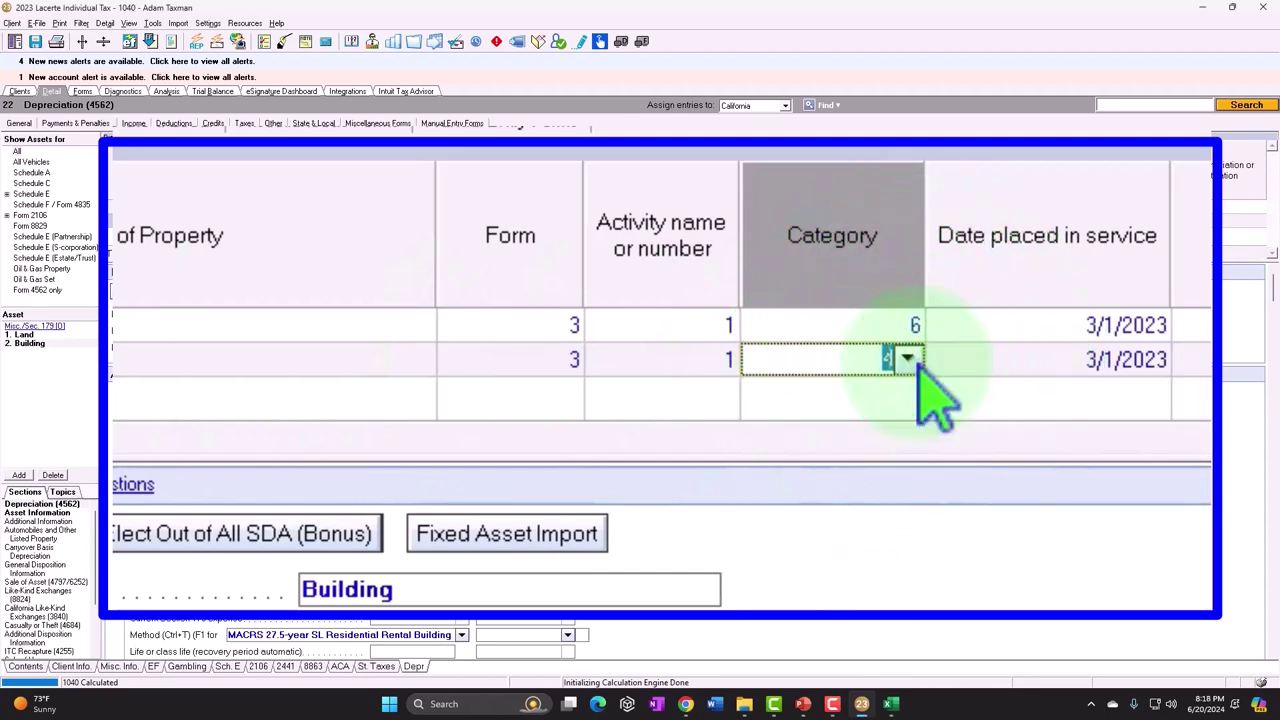
- Examine the depreciation method options for the Building asset
{"action": "left_click", "coordinate": [826, 193]}
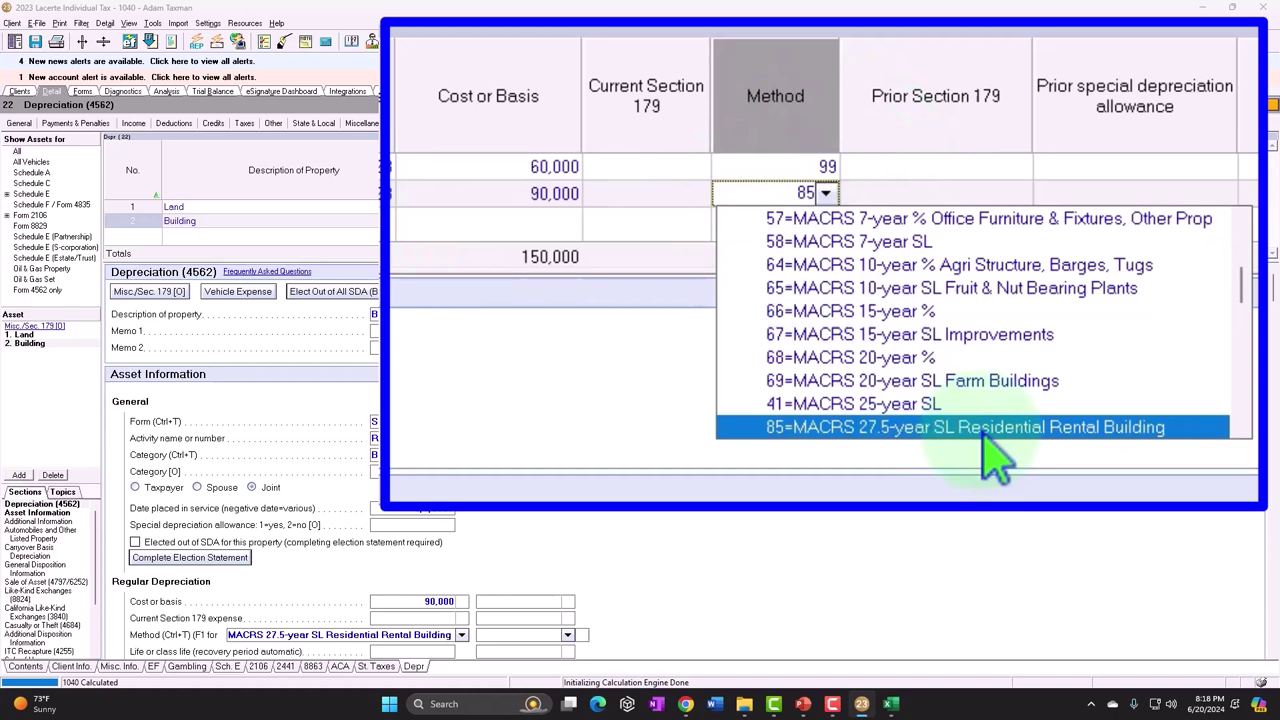
{"action": "left_click", "coordinate": [826, 193]}
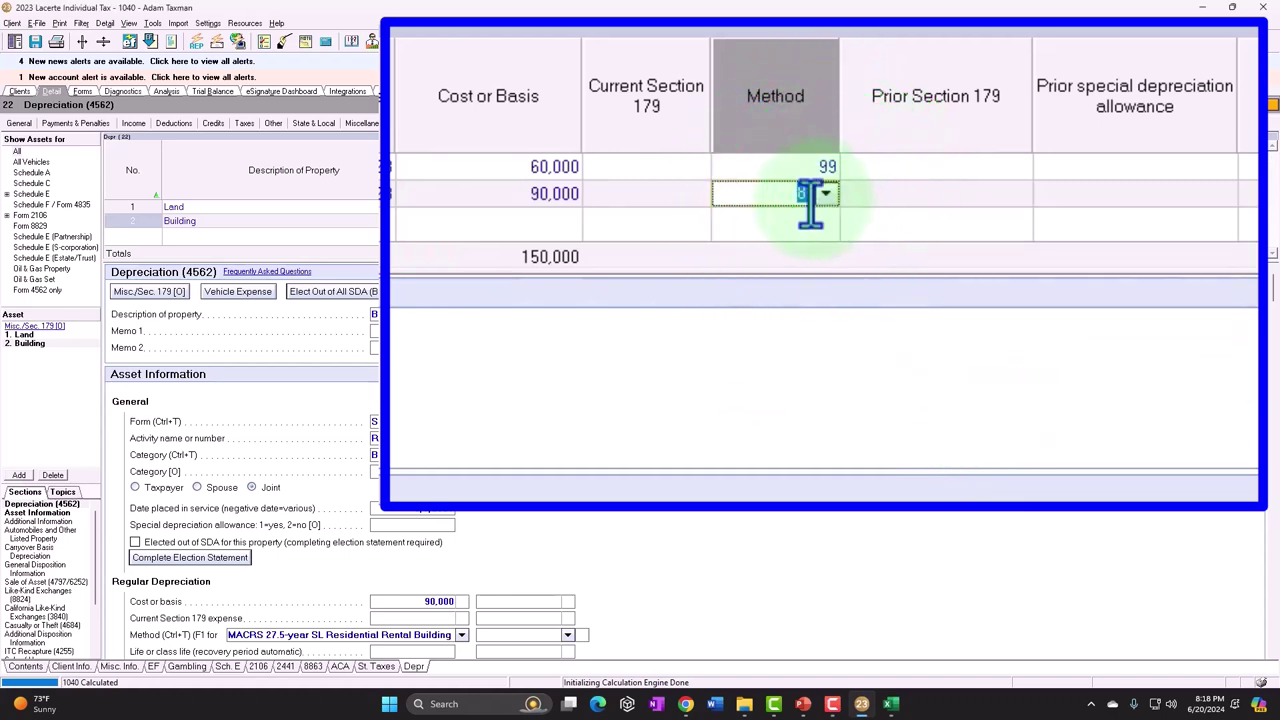
{"action": "key", "text": "Tab"}
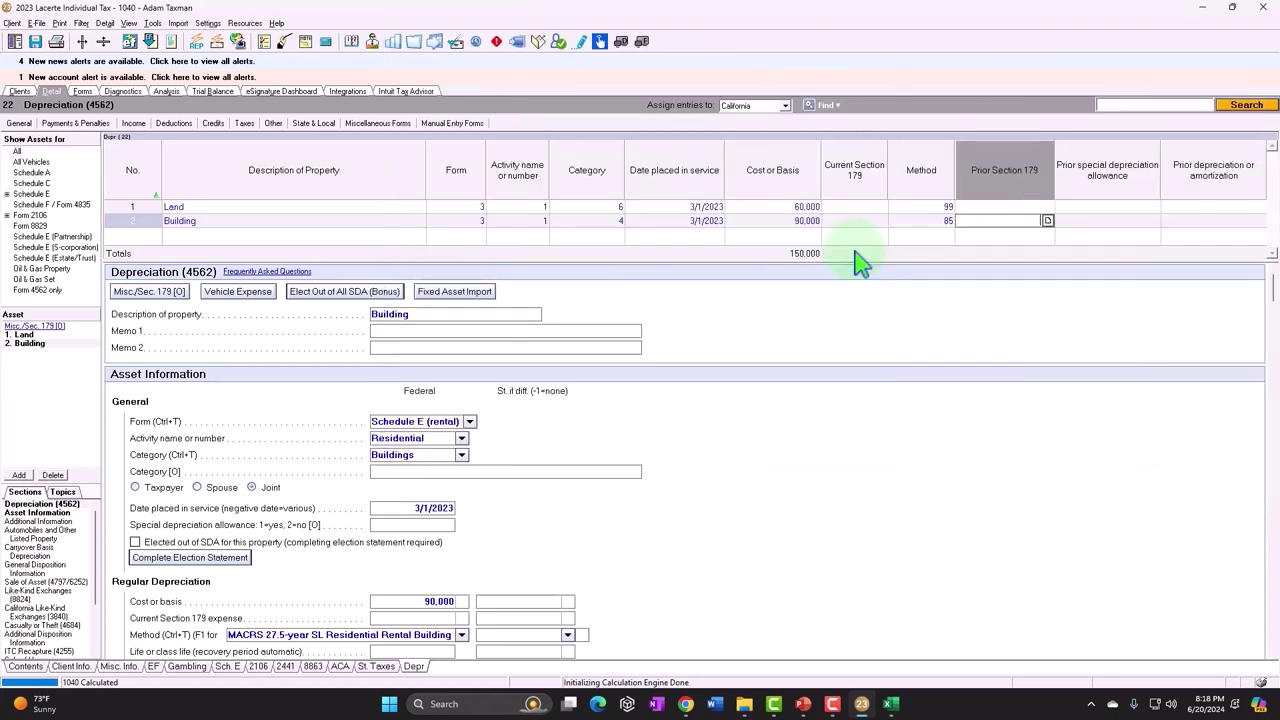